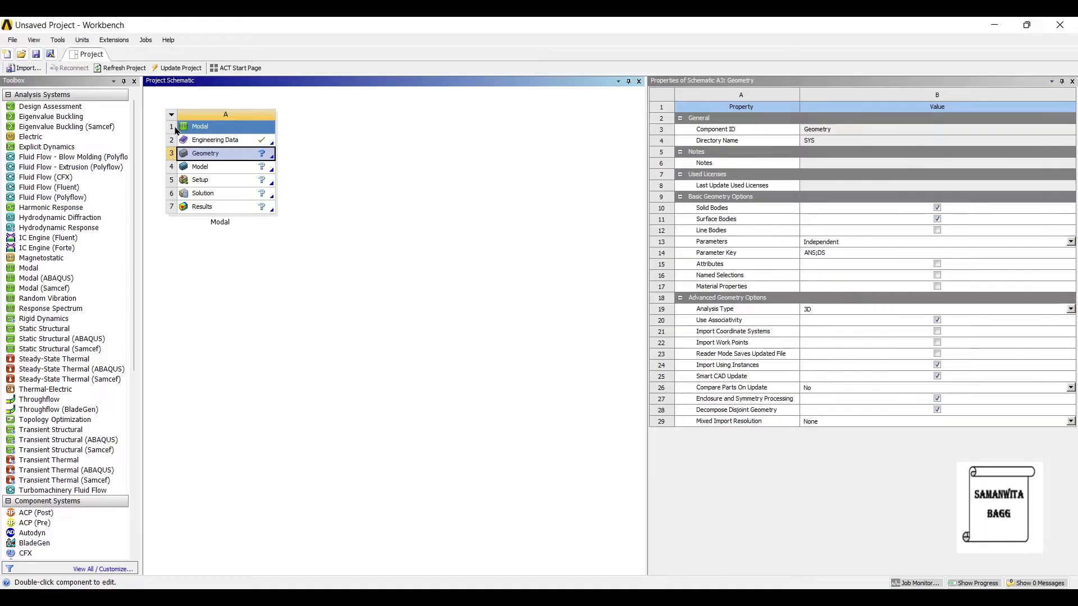
- Open the Modal system's geometry in DesignModeler and set the length unit to millimeter
right_click(217, 153)
click(247, 172)
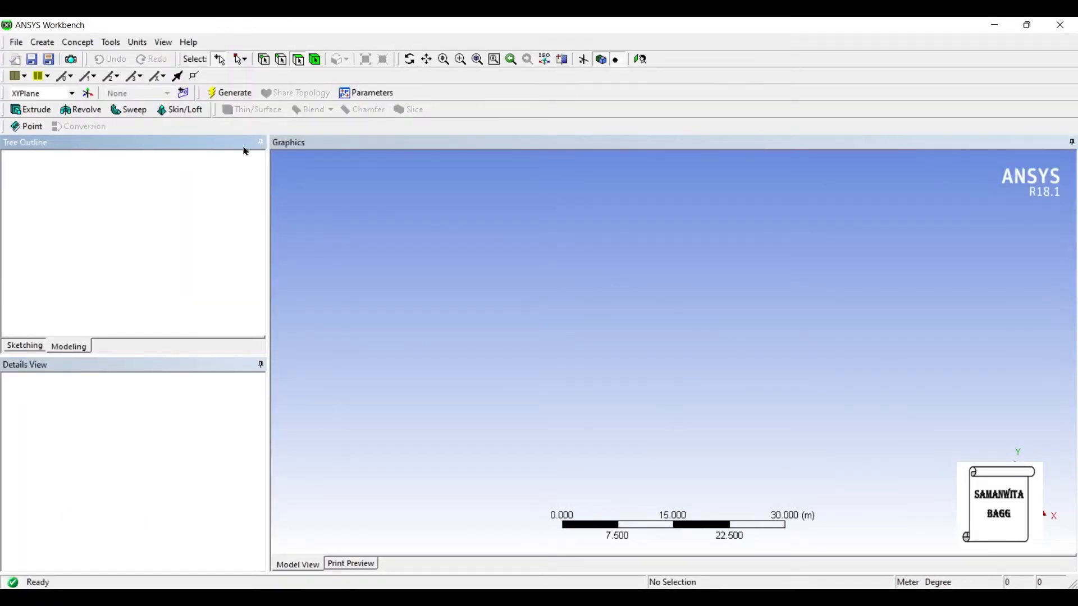
click(137, 42)
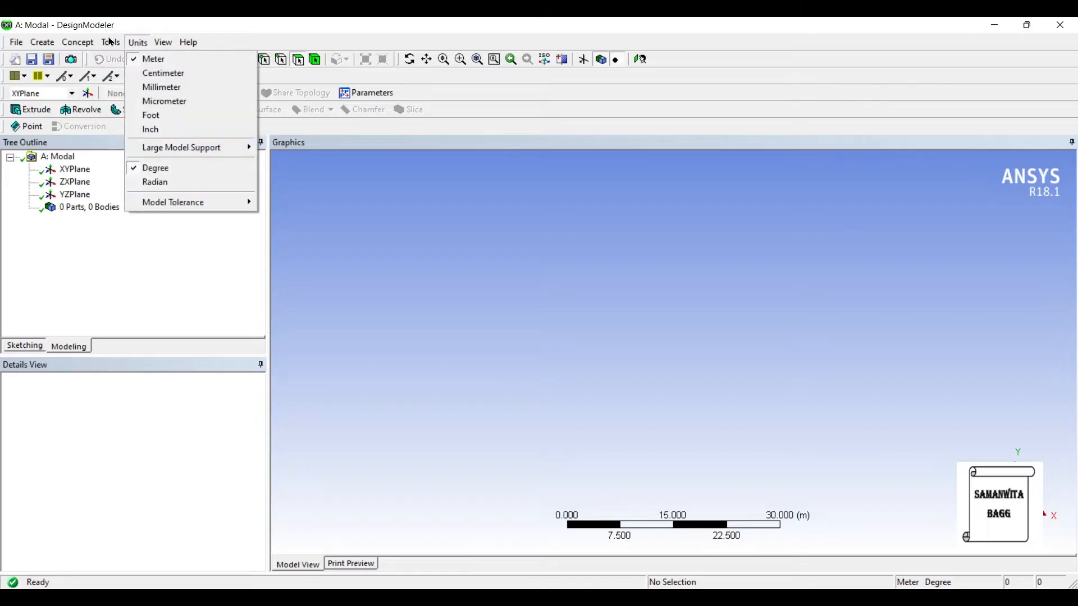
click(162, 86)
- Sketch a rectangle about 139 mm long and 17 mm high around the origin on the XY plane
click(75, 168)
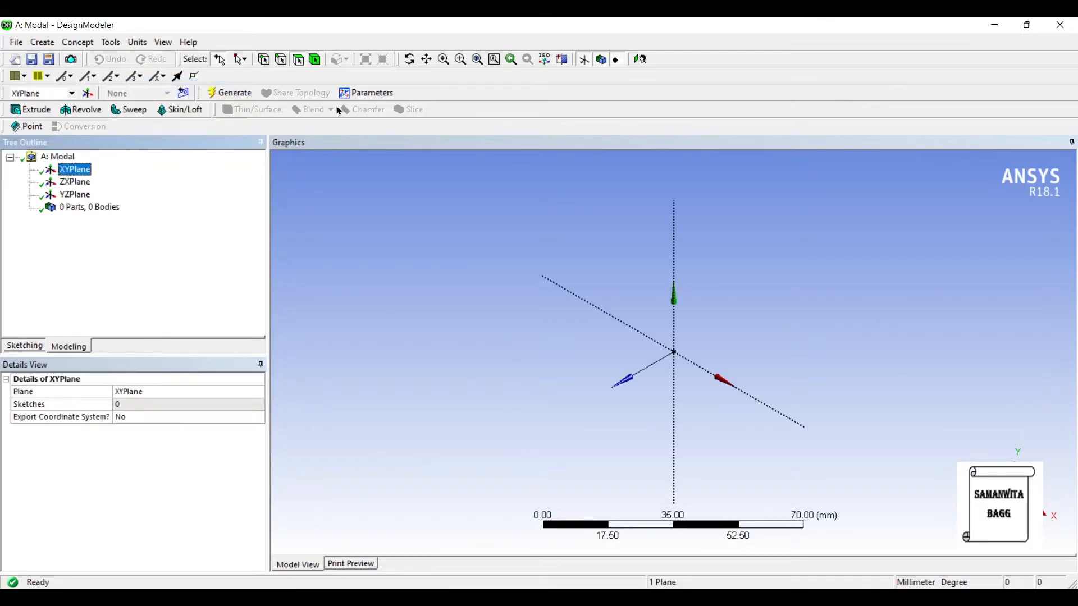
click(512, 57)
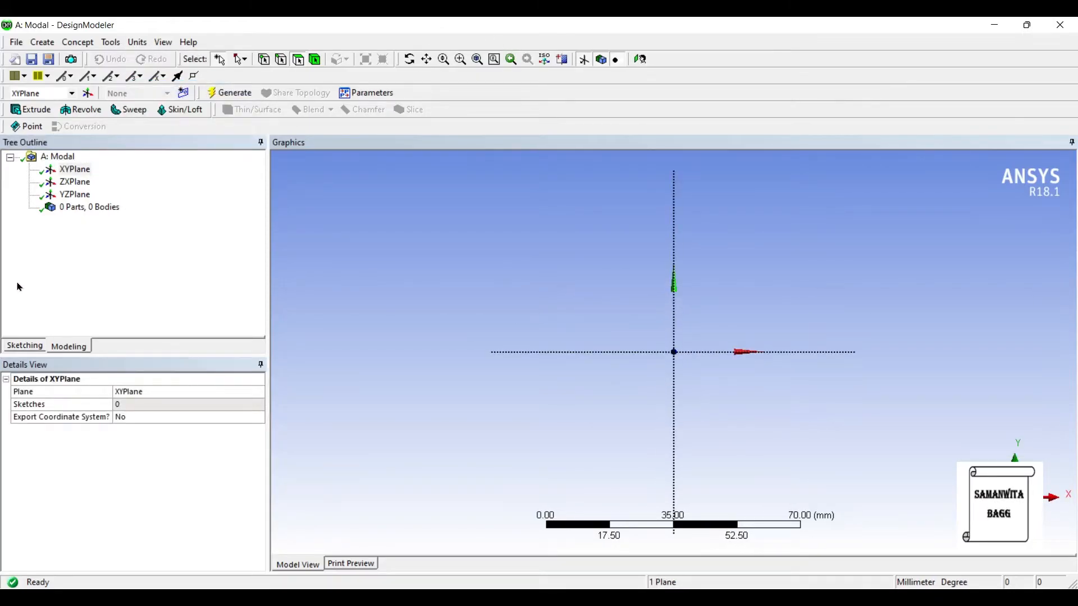
click(25, 346)
click(33, 238)
mouse_move(392, 256)
mouse_down()
mouse_move(412, 307)
mouse_move(796, 304)
mouse_up()
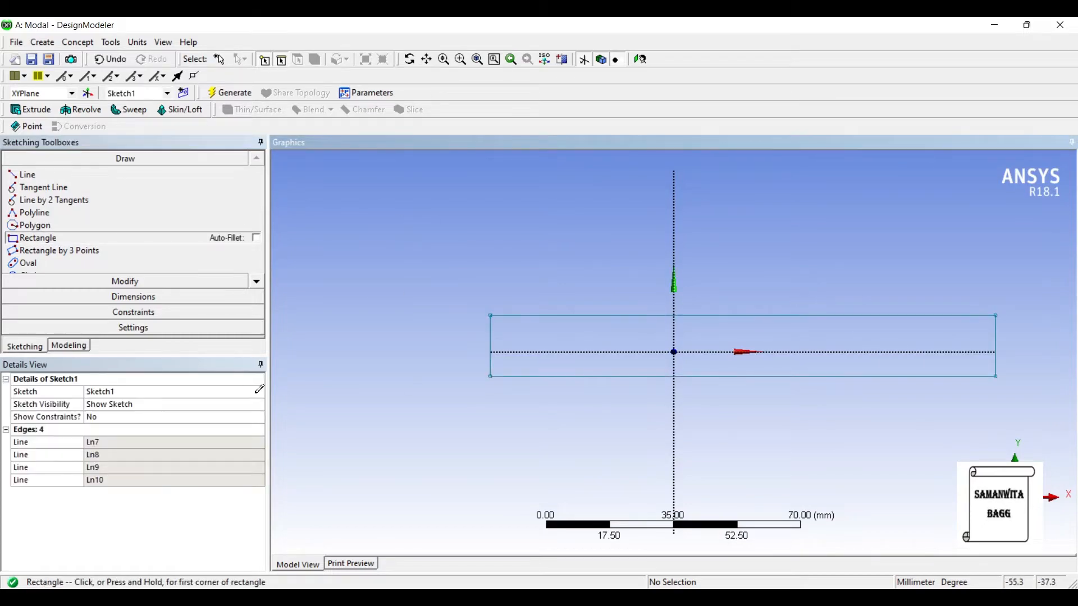
- Dimension the rectangle's horizontal length and vertical height
click(129, 296)
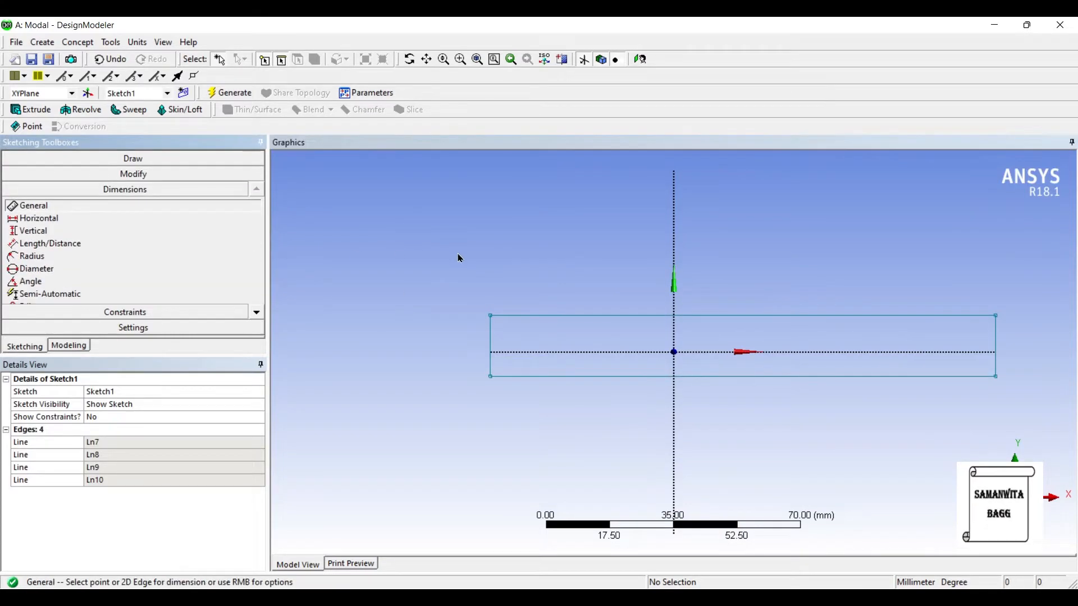
click(463, 261)
click(399, 291)
click(388, 280)
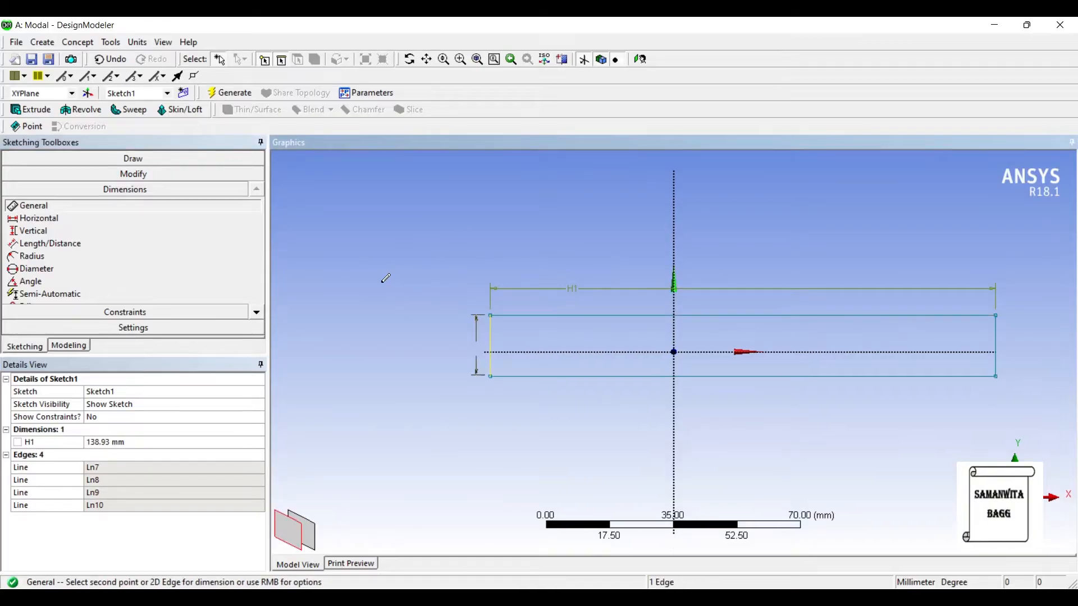
click(387, 279)
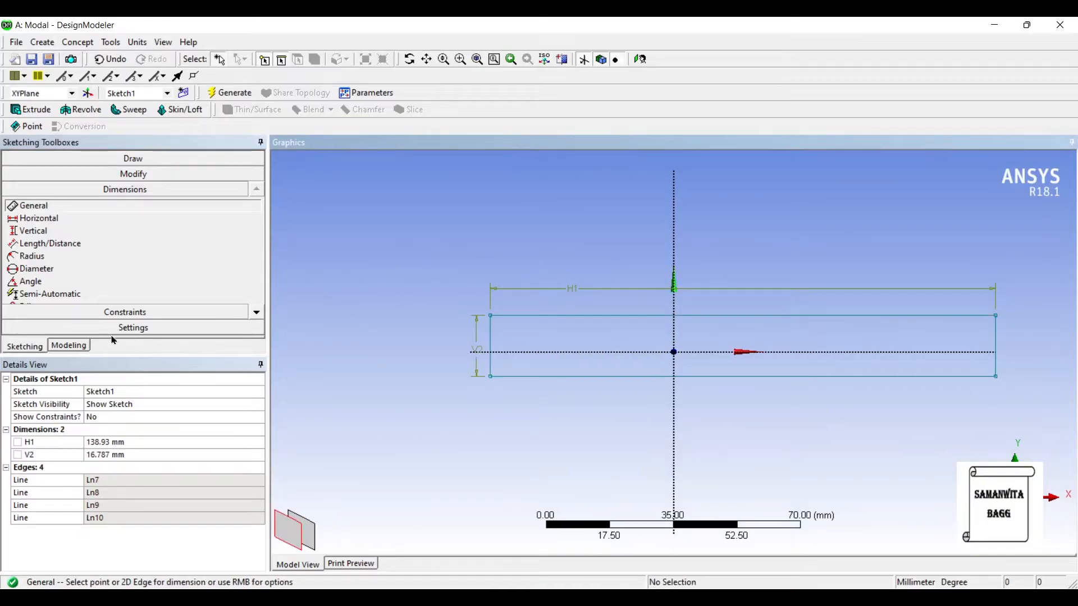
- Set the rectangle's length to 1000 mm and its height to 50 mm
text(1000)
key(Return)
click(99, 370)
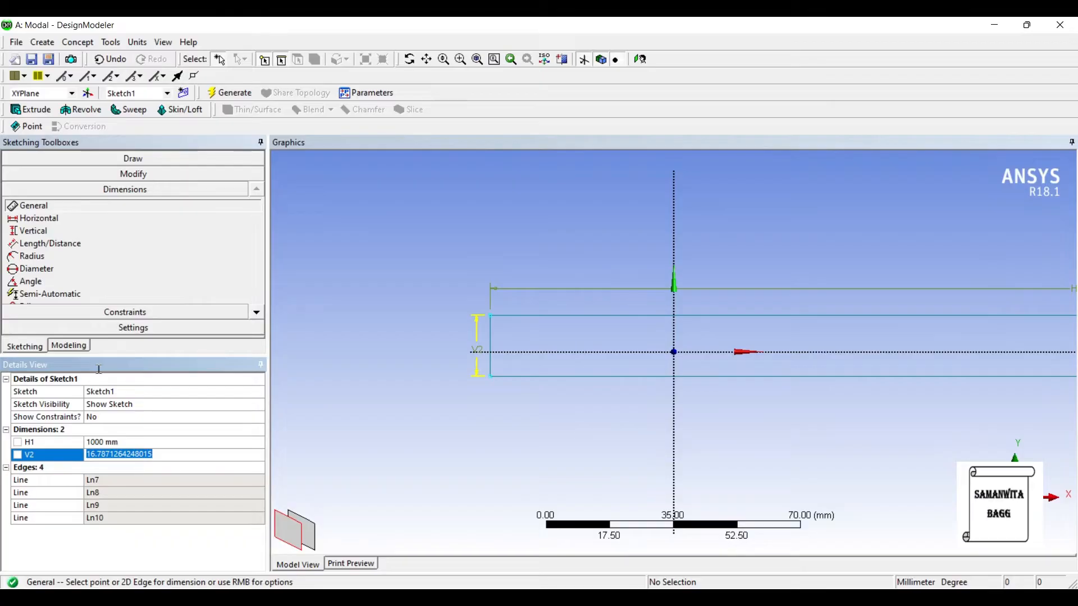
text(50)
key(Return)
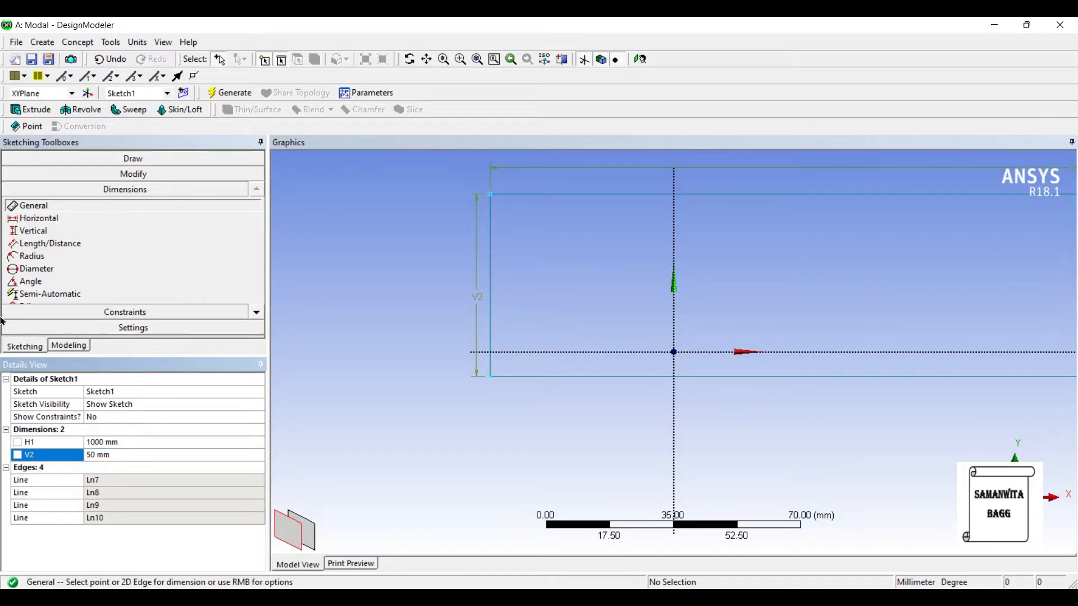
- Extrude the rectangle sketch to a depth of 50 mm and generate the solid beam
click(30, 110)
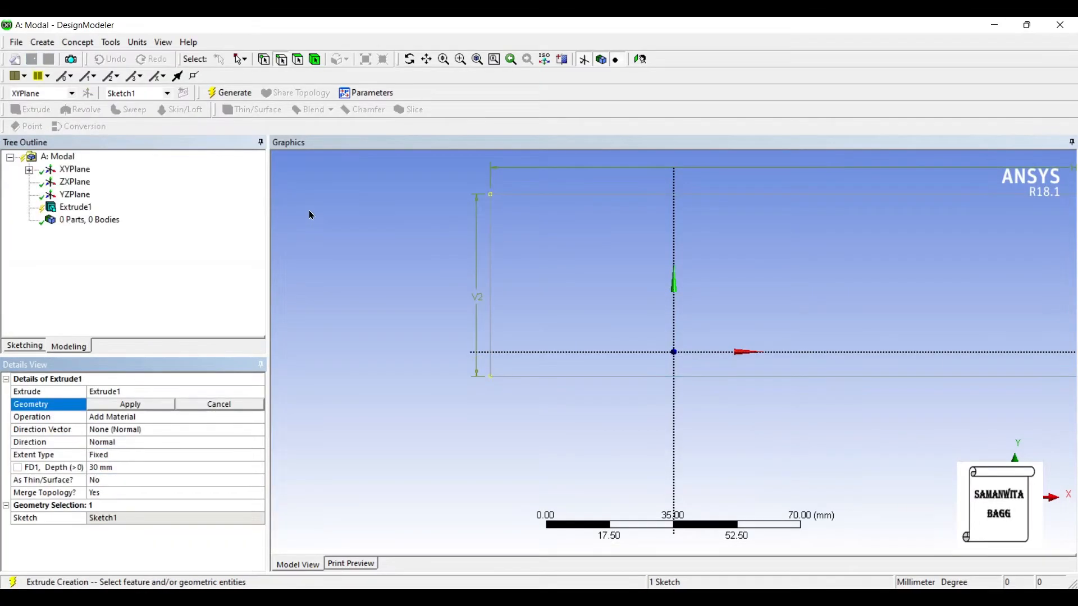
middle_drag(446, 214, 274, 359)
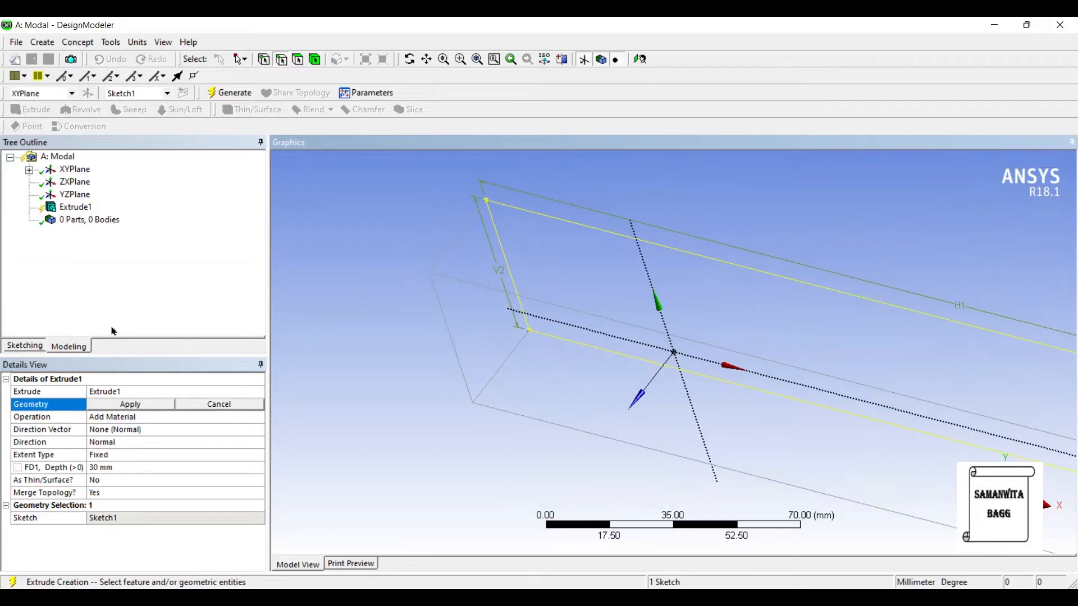
click(127, 404)
click(115, 467)
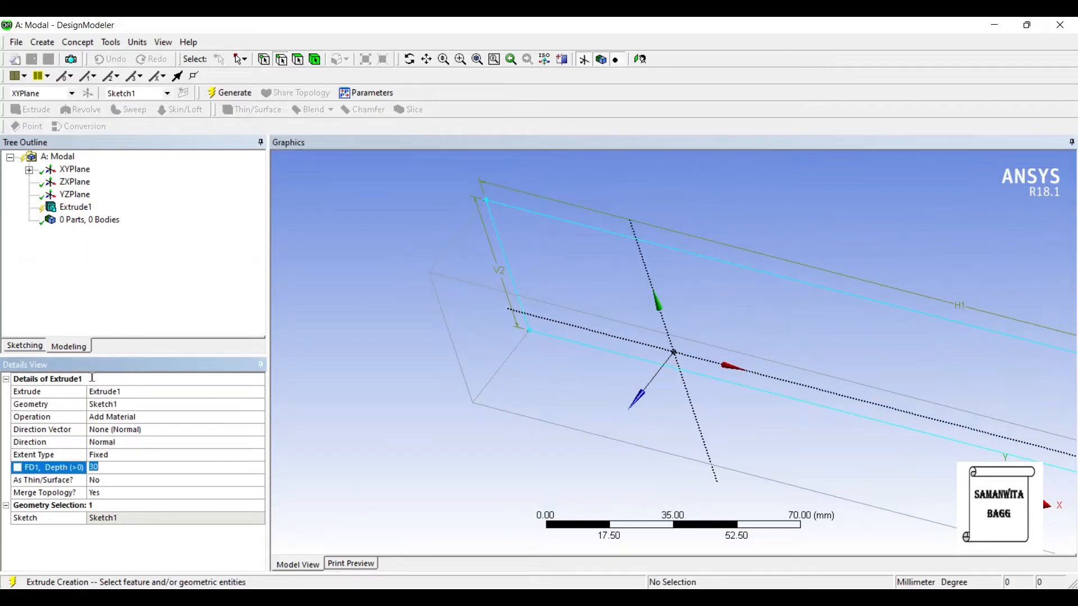
key(Return)
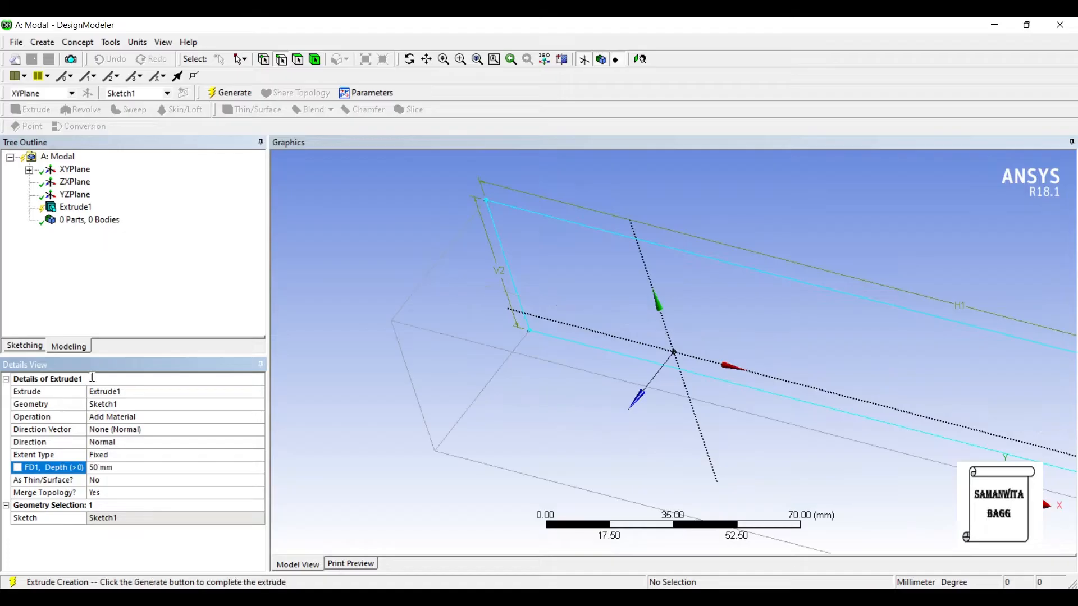
click(228, 92)
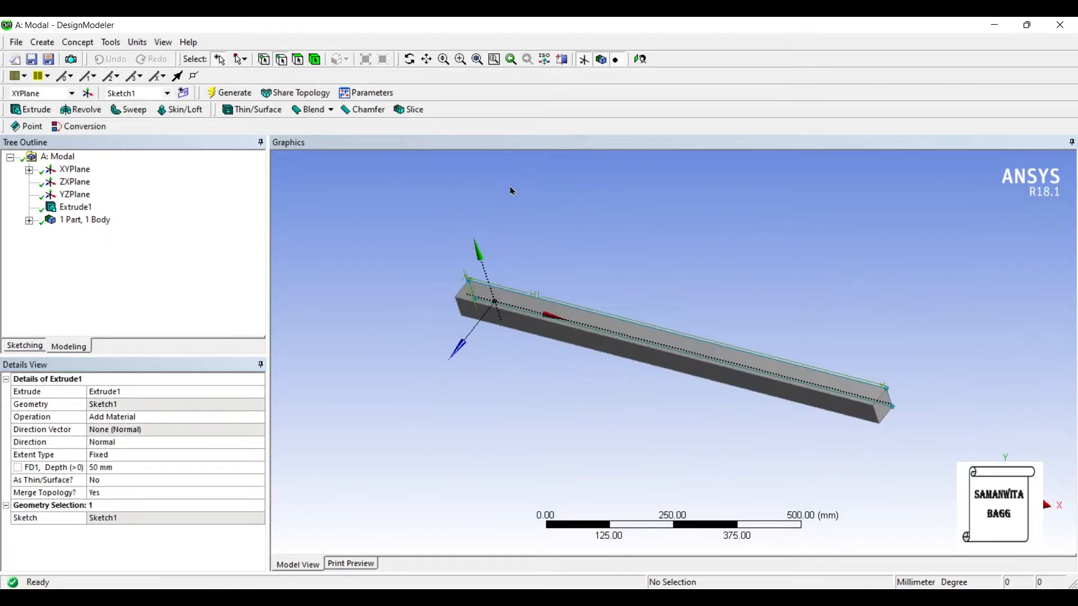
- Return to the Workbench project and open the Modal system's Model in Mechanical
middle_drag(560, 312, 385, 303)
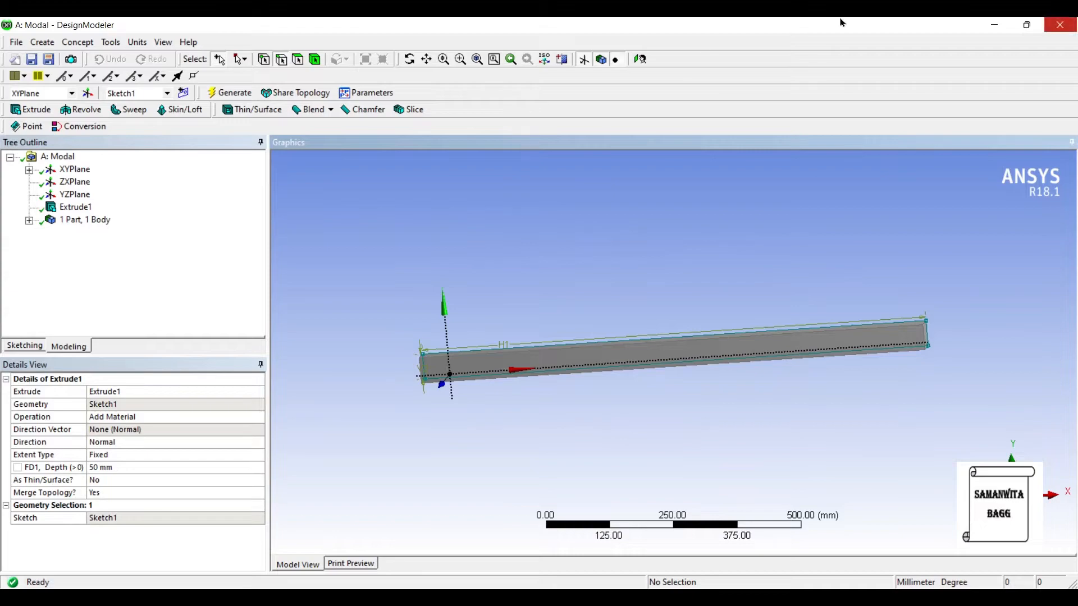
click(995, 25)
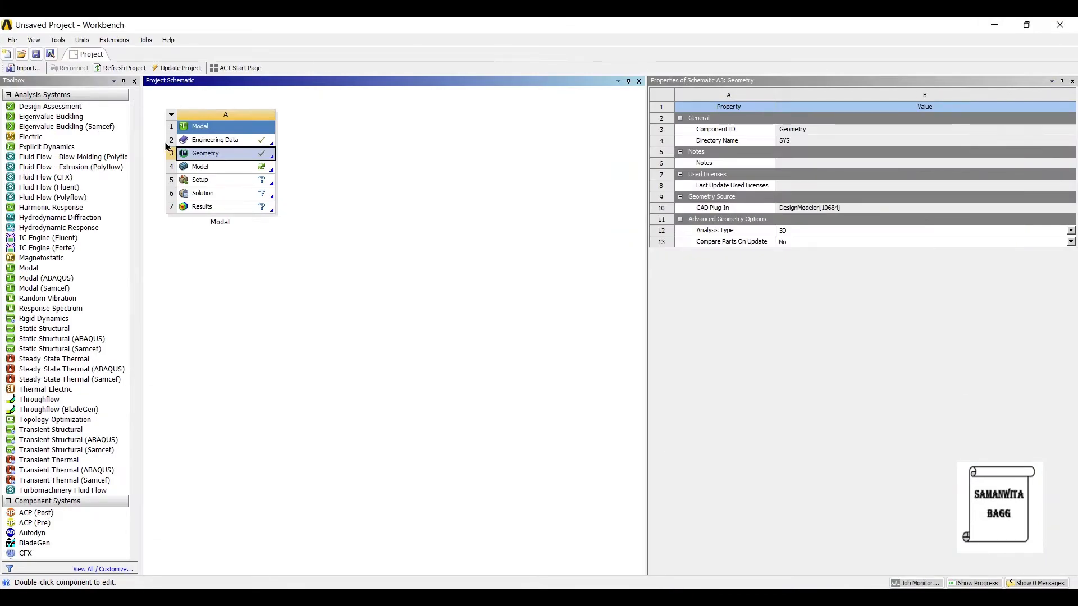
double_click(202, 166)
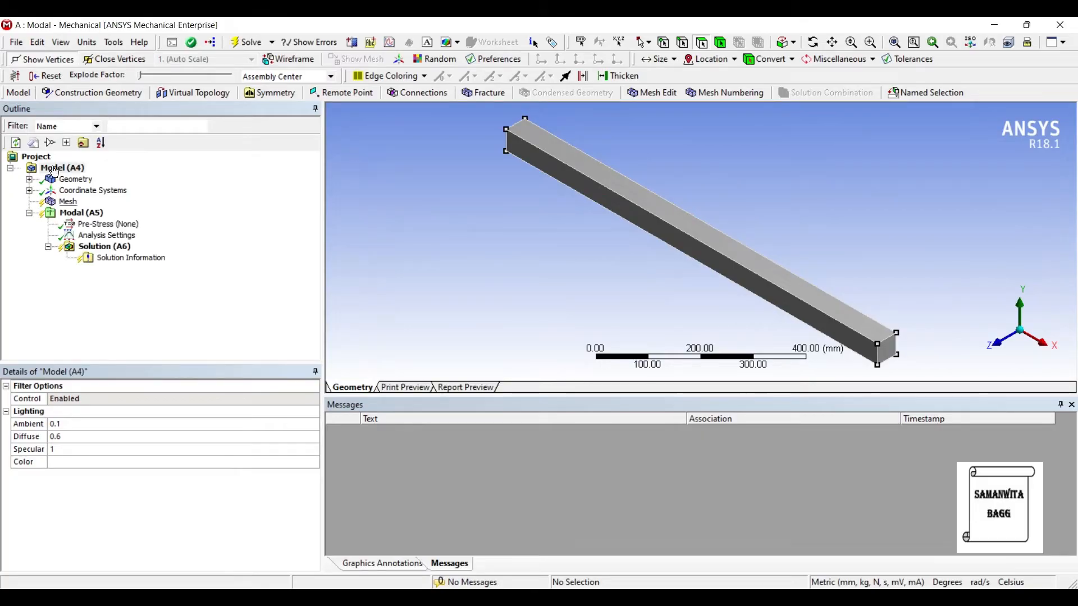
- Insert a mesh method scoped to the beam body and set it to Tetrahedrons
click(67, 202)
right_click(69, 202)
mouse_move(202, 211)
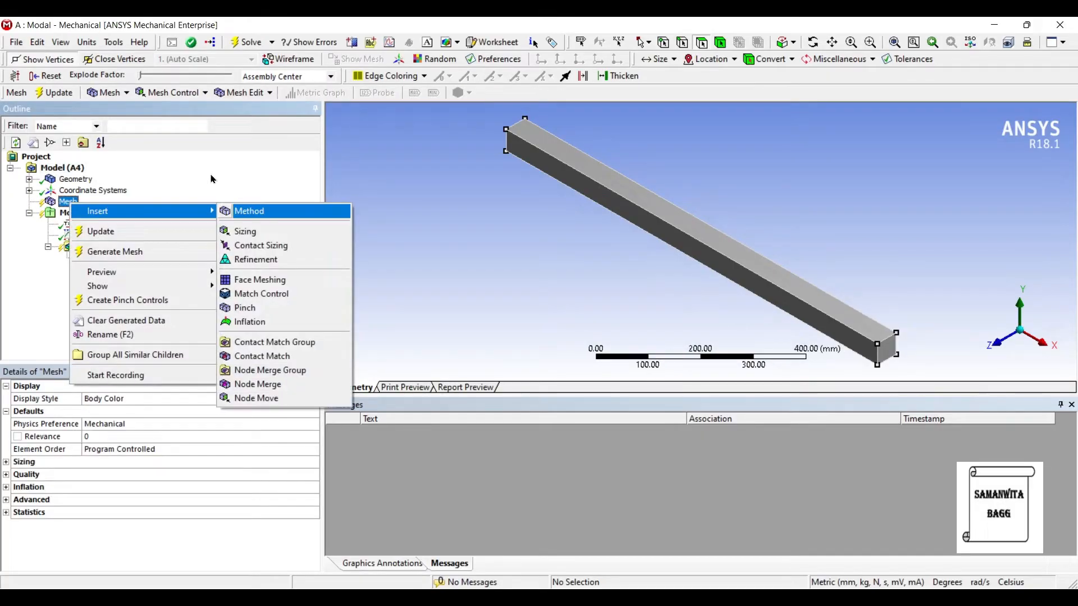
click(249, 211)
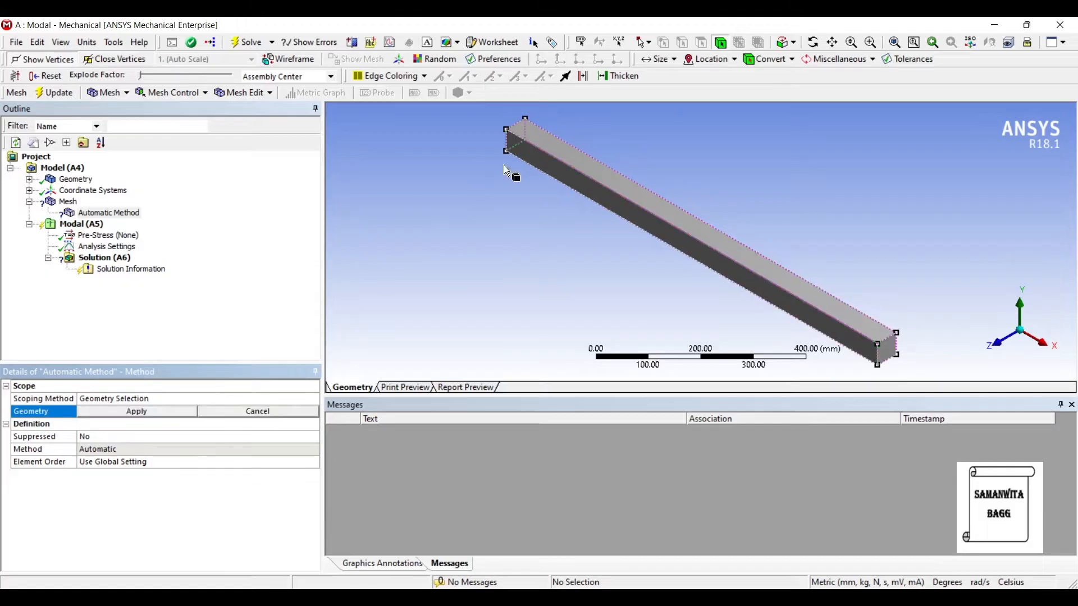
click(629, 203)
click(102, 413)
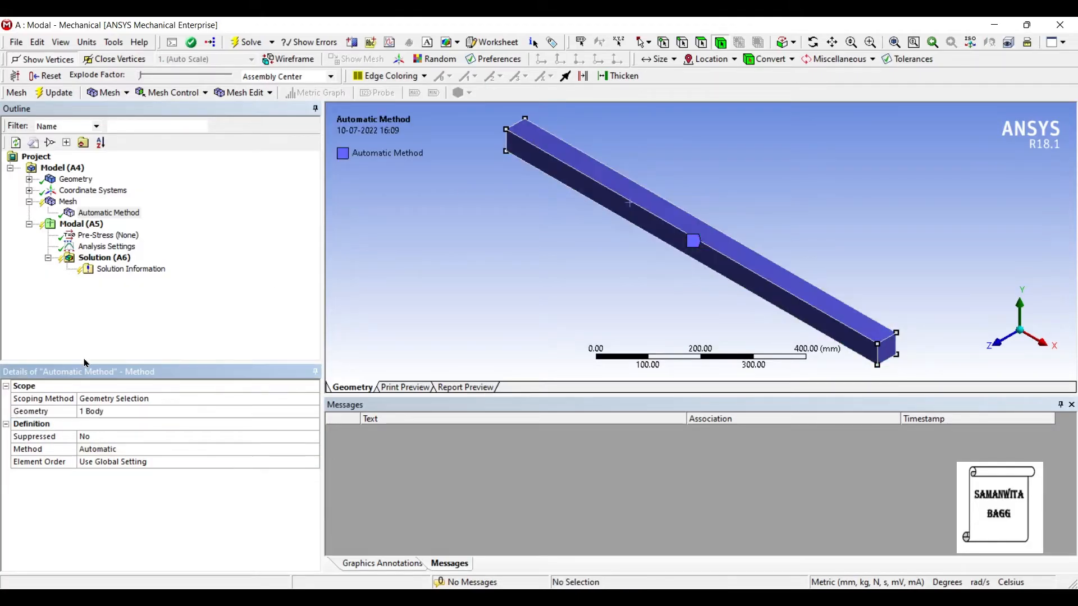
click(116, 449)
click(312, 449)
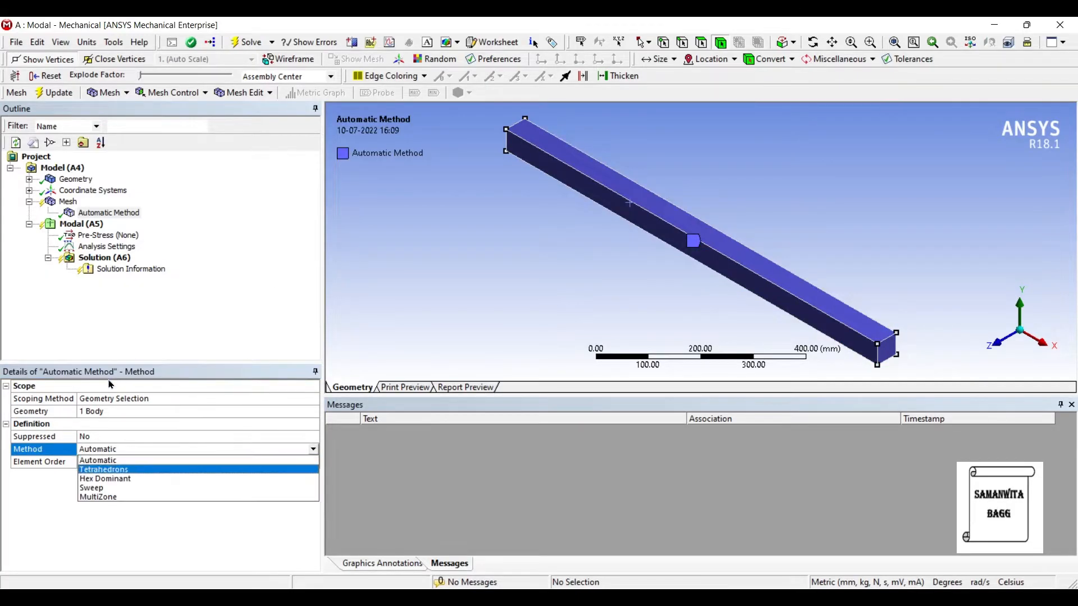
click(96, 467)
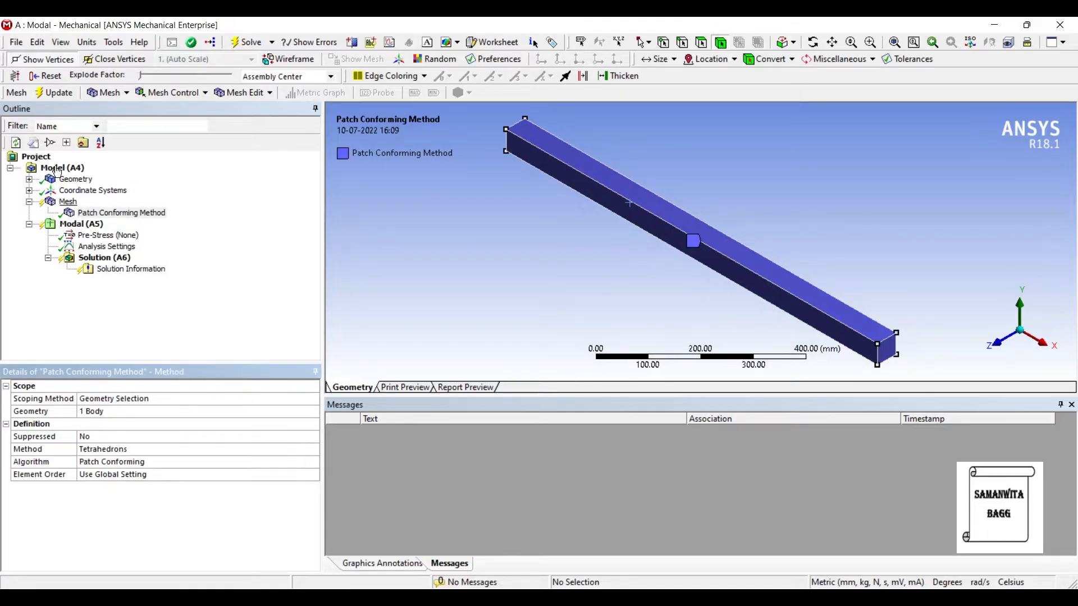
- Add a body sizing with a 10 mm element size on the beam, generate the mesh and display it
right_click(68, 201)
mouse_move(107, 207)
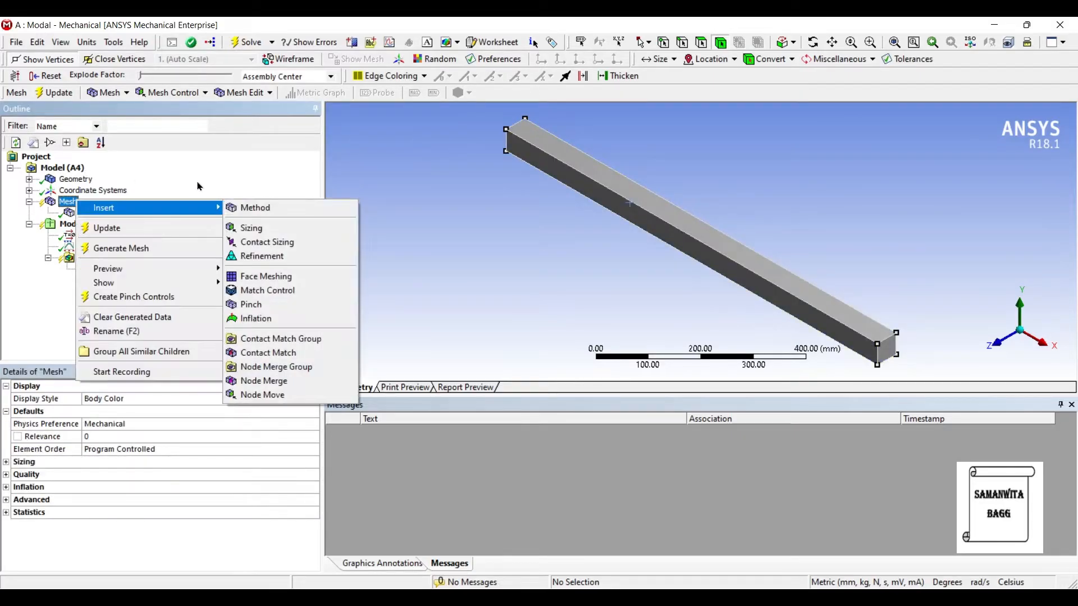
click(252, 228)
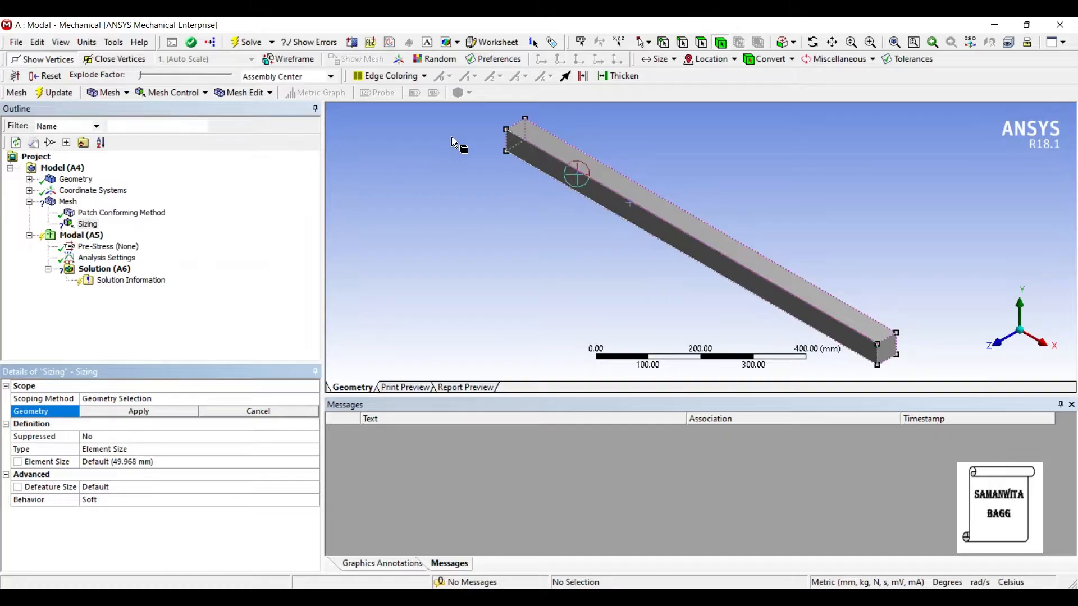
click(544, 159)
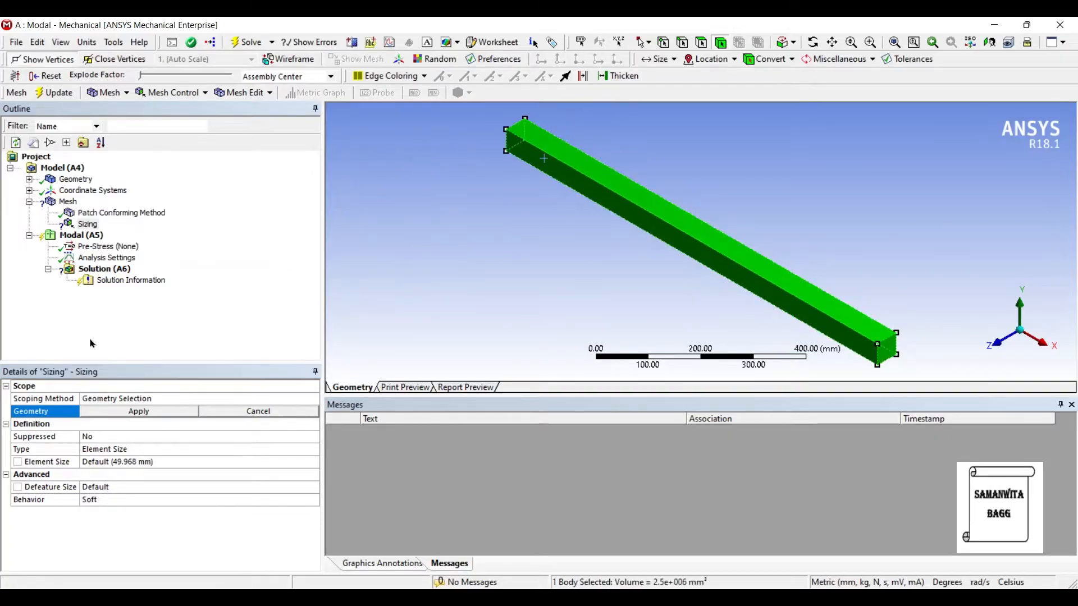
click(101, 411)
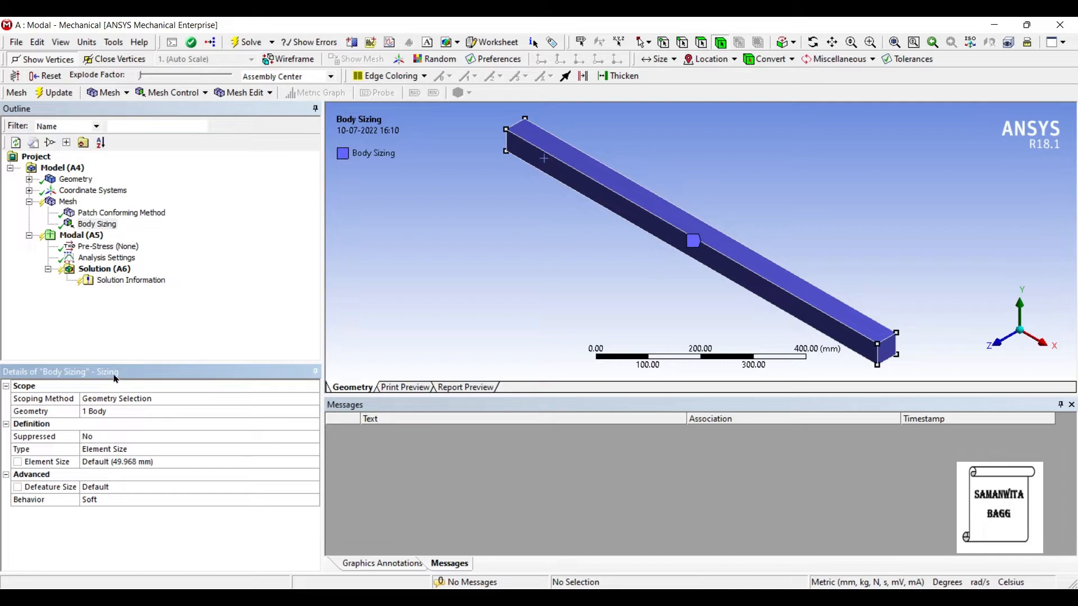
click(114, 462)
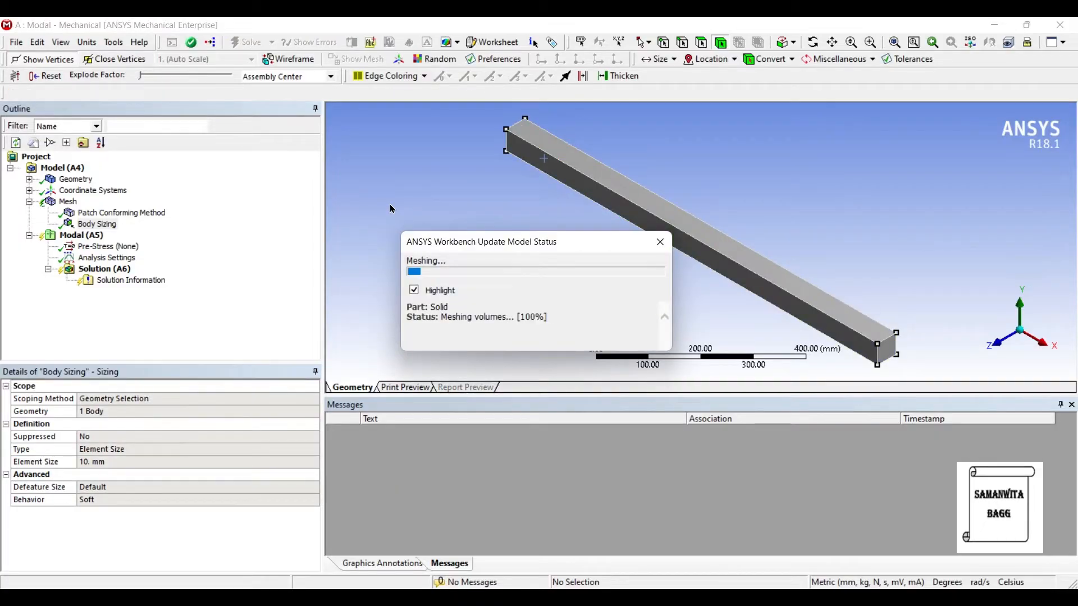
middle_drag(571, 198, 634, 221)
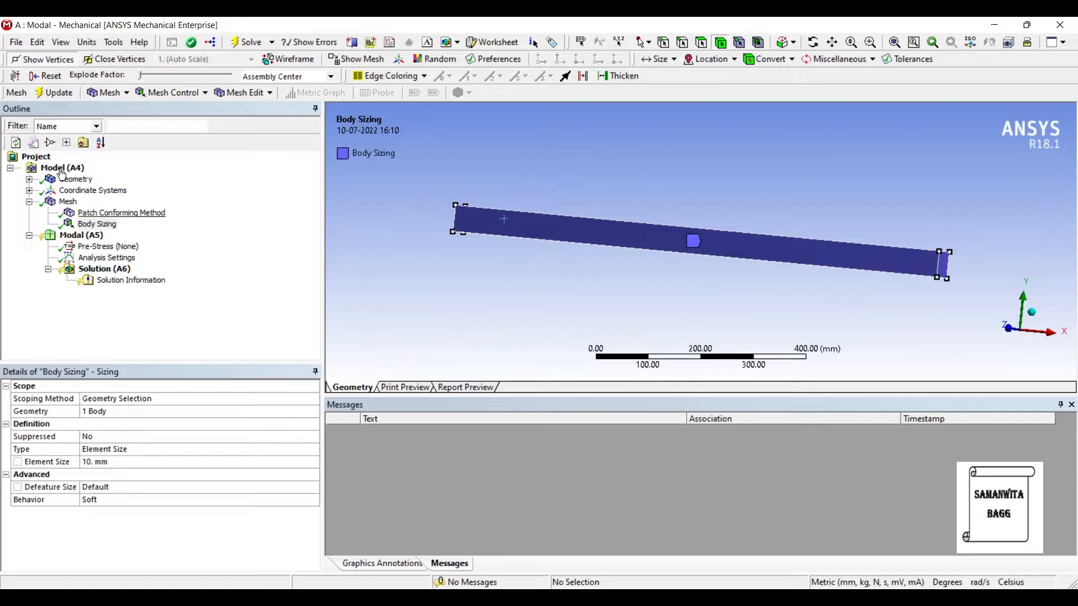
click(68, 202)
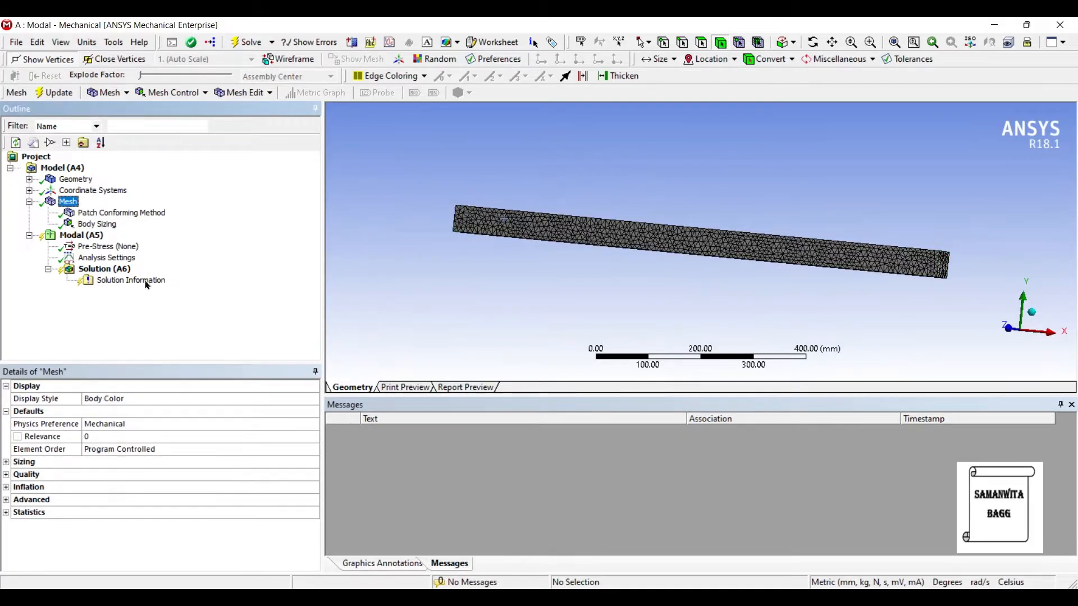
- Insert a Fixed Support in the modal analysis and apply it to both end faces of the beam
click(107, 257)
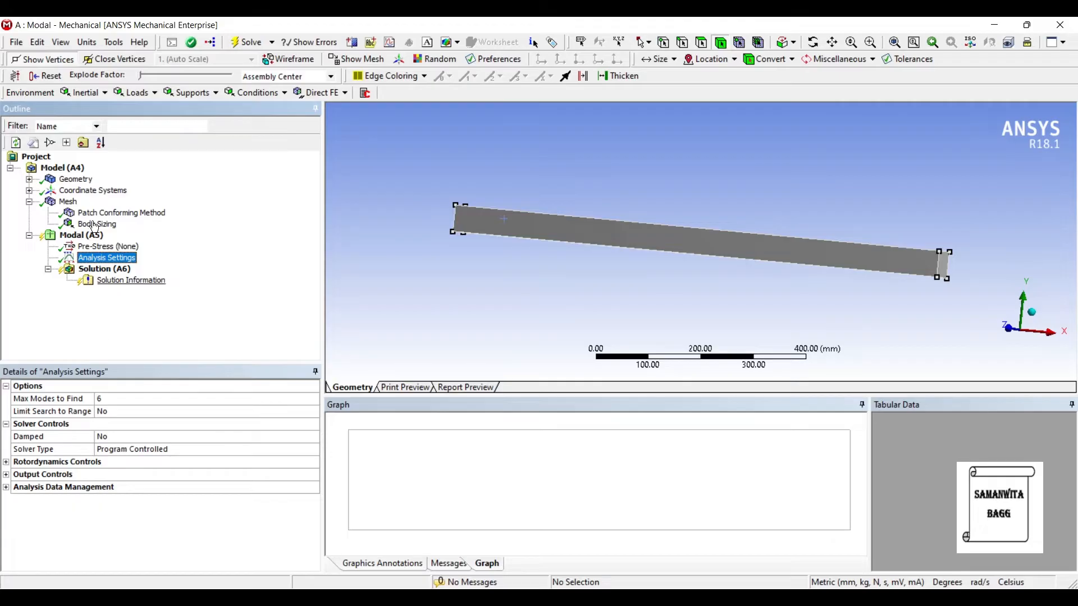
right_click(121, 259)
mouse_move(168, 267)
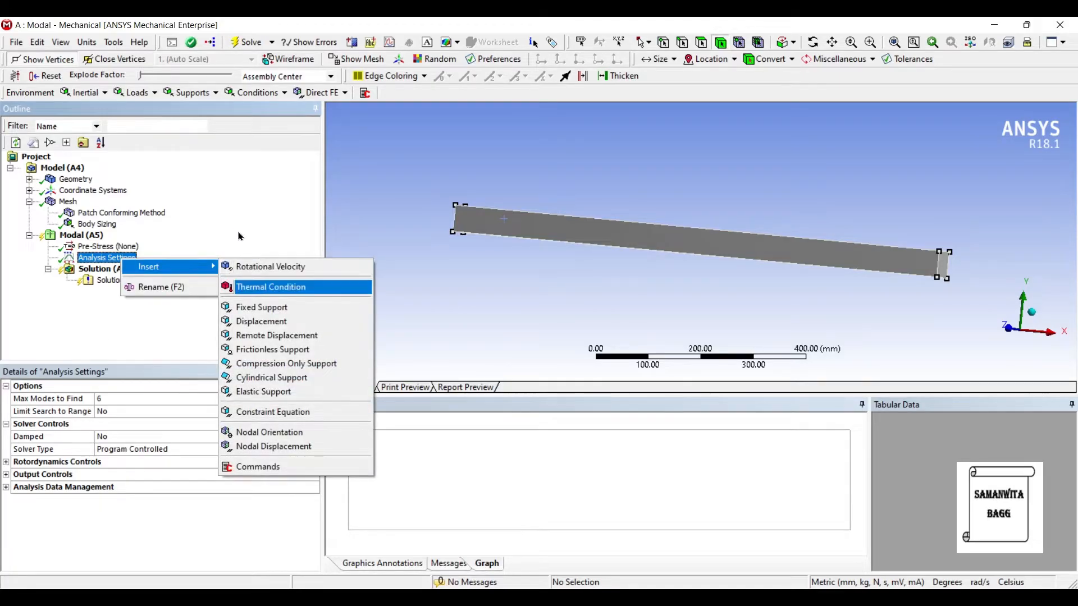
click(247, 307)
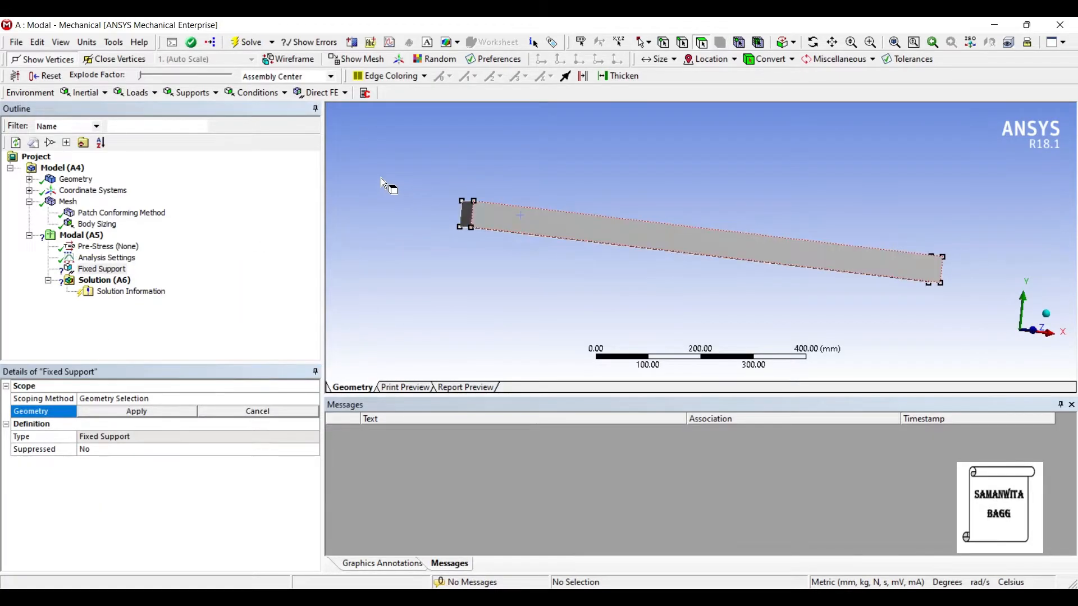
click(466, 215)
middle_drag(558, 188, 642, 215)
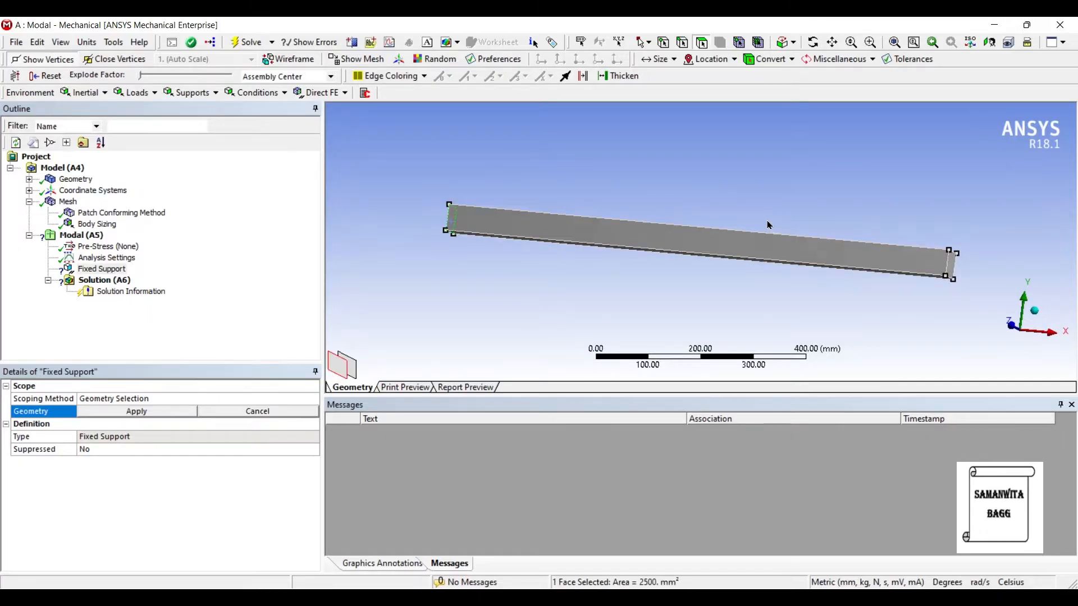
ctrl+click(952, 265)
click(136, 411)
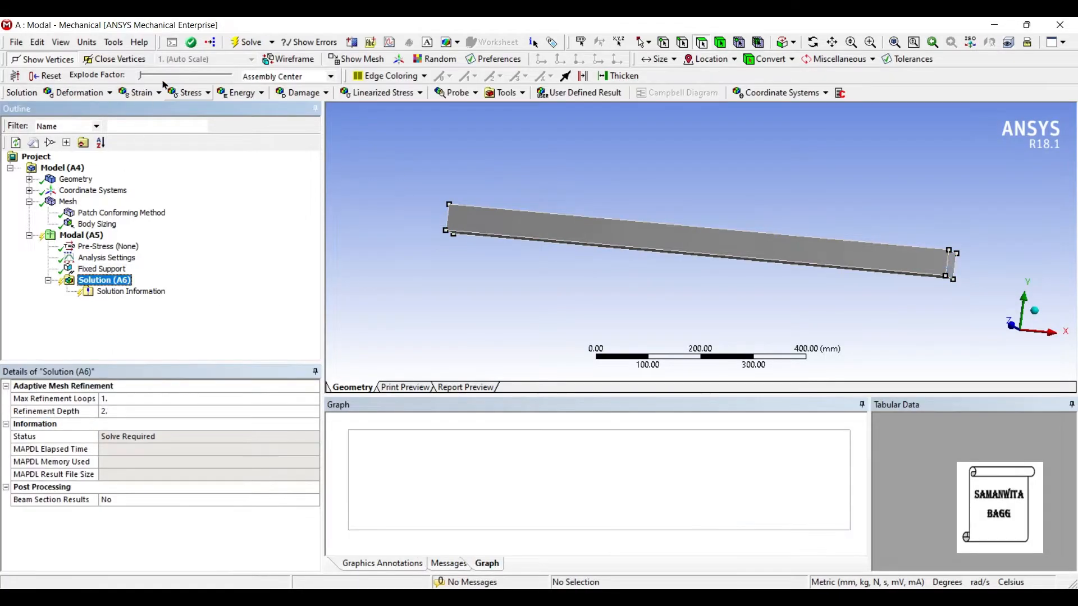
- Solve the modal analysis and review its analysis settings and the solution's mode frequencies
click(247, 42)
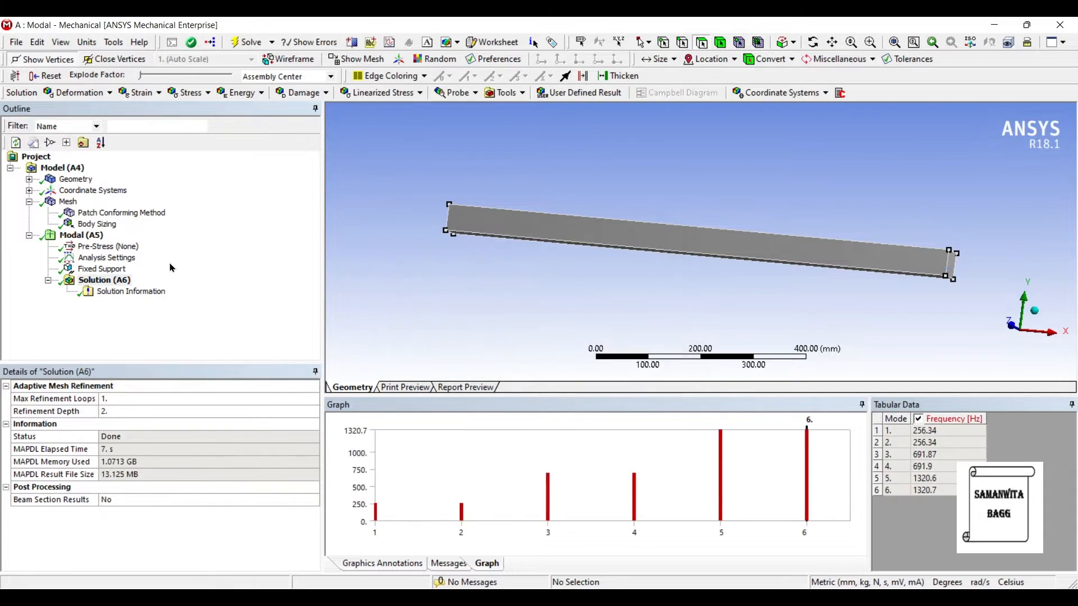
click(106, 257)
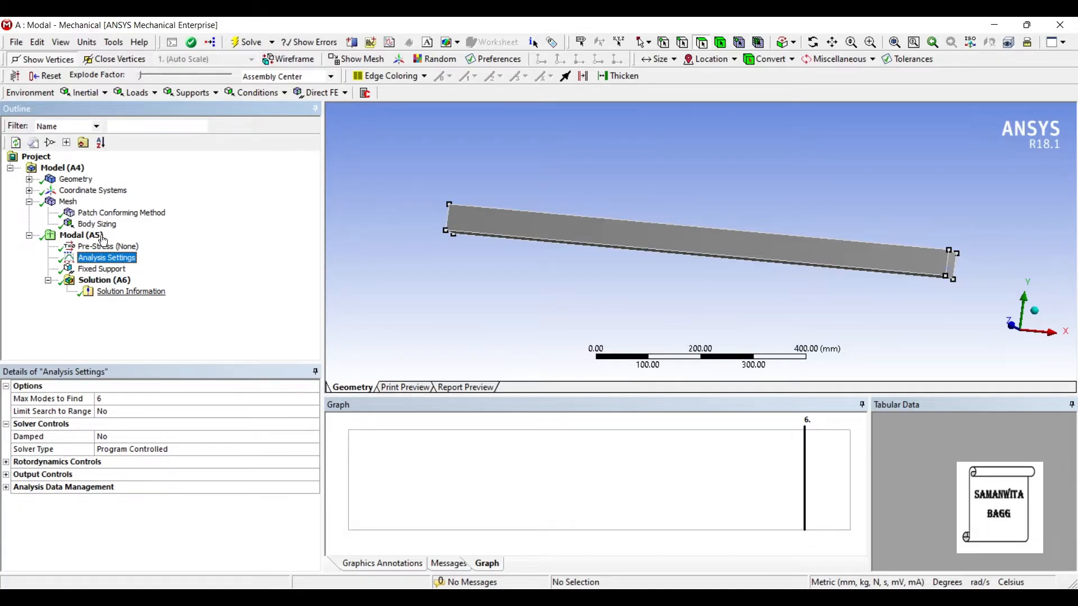
click(104, 280)
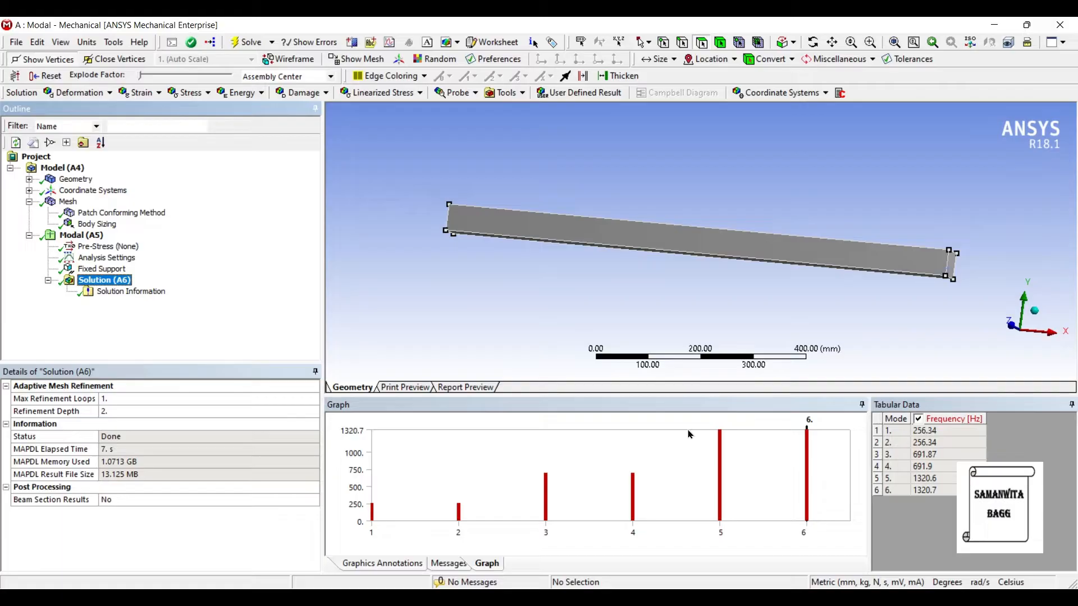
- Create total deformation mode shape results for all six modes from the frequency graph and evaluate them
click(833, 484)
right_click(834, 484)
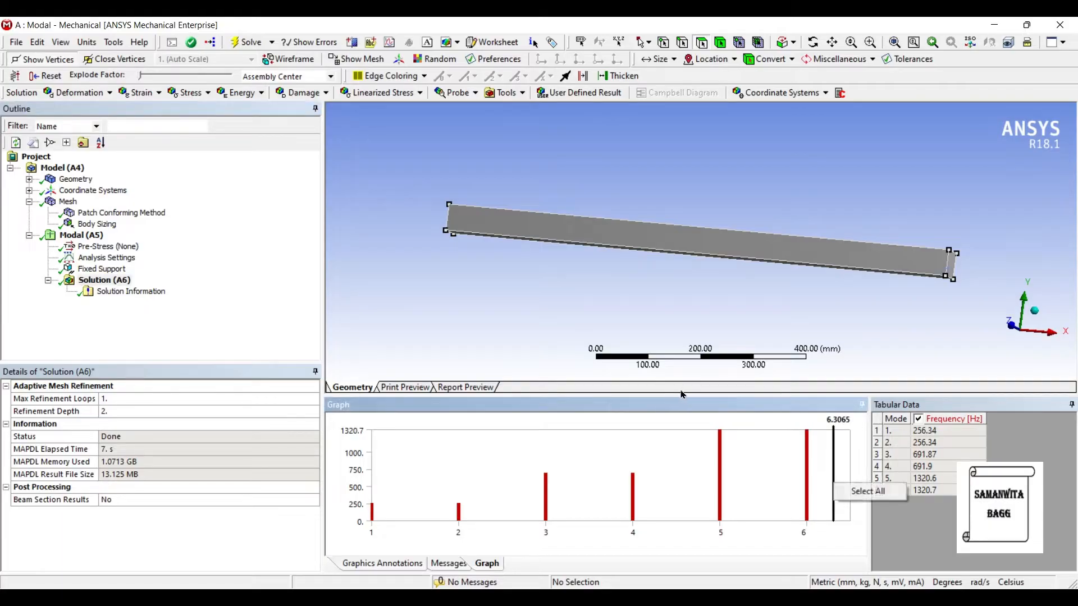
key(Return)
right_click(842, 476)
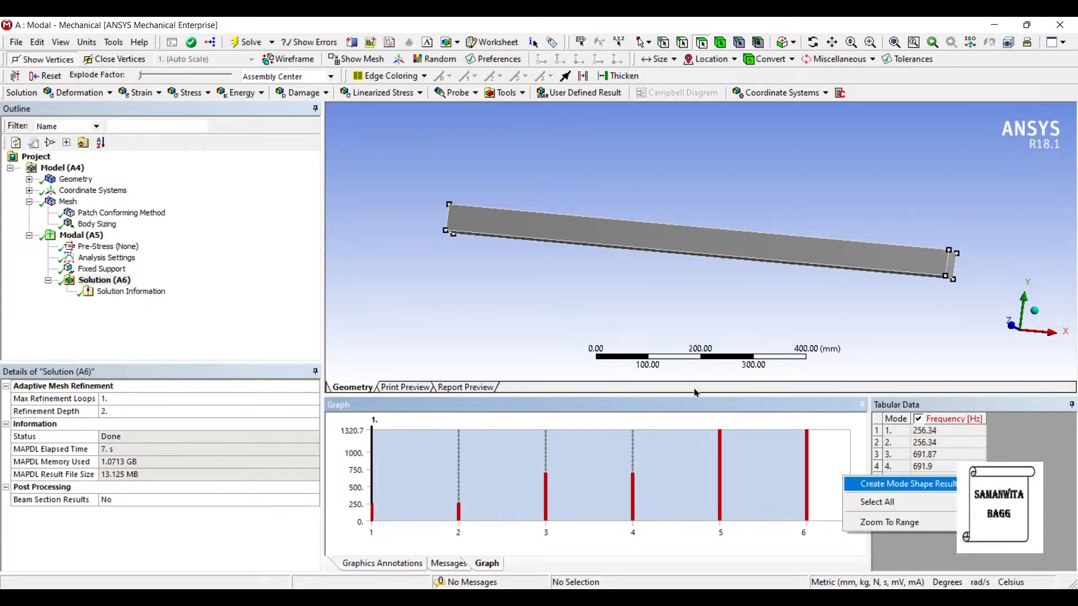
key(Return)
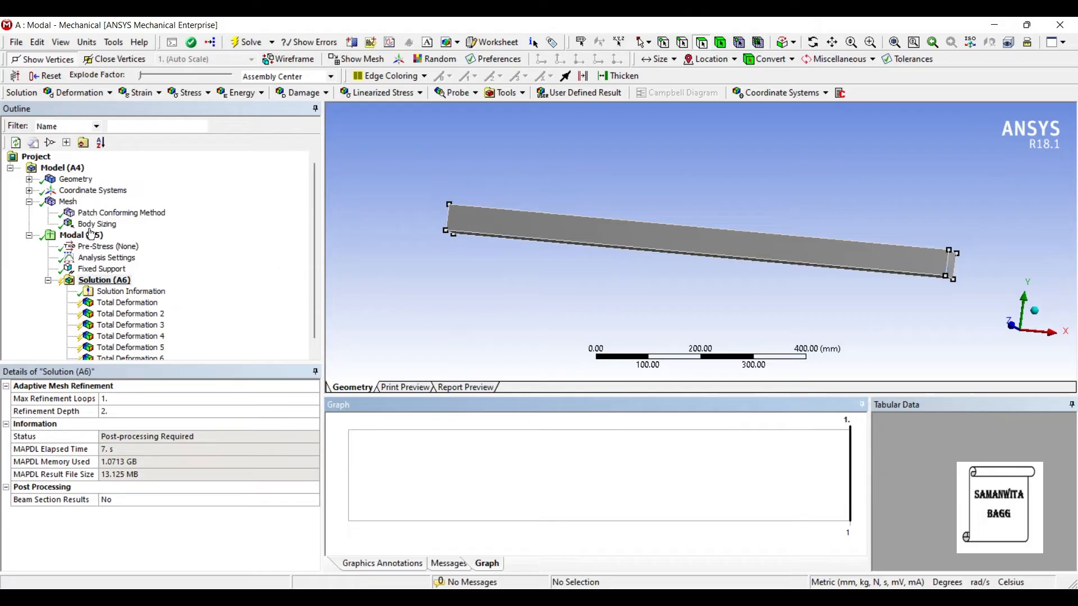
click(246, 43)
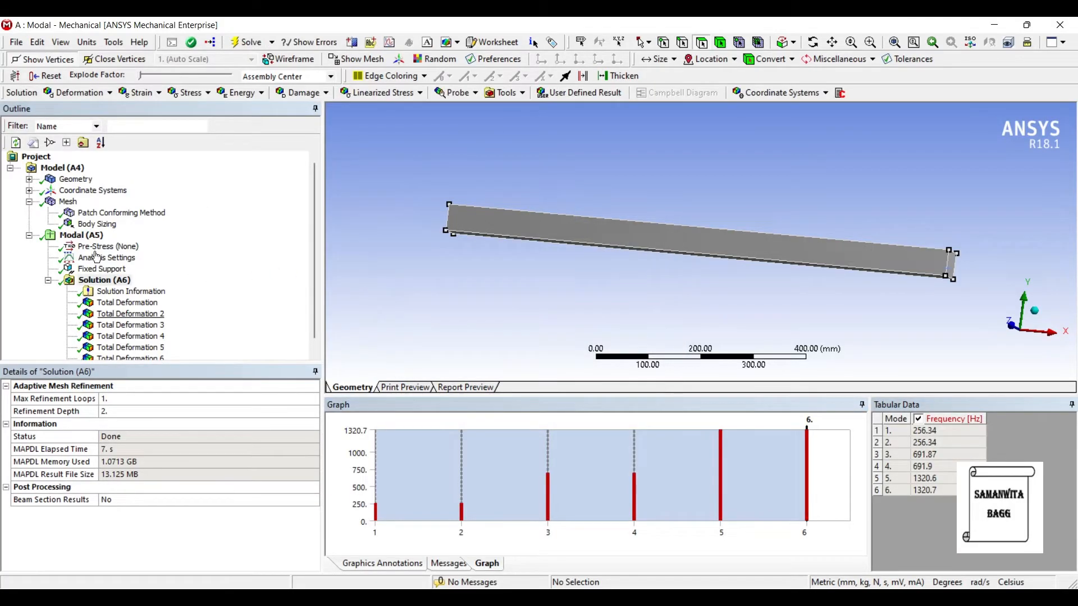
- Display and animate the total deformation mode shapes of modes 1 and 2
click(127, 303)
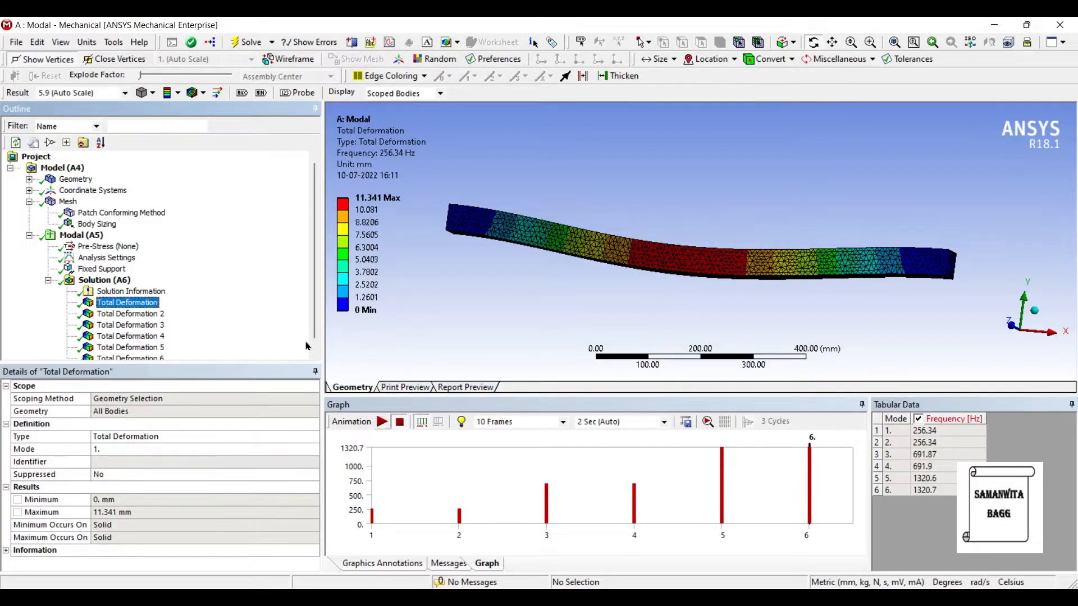
click(382, 421)
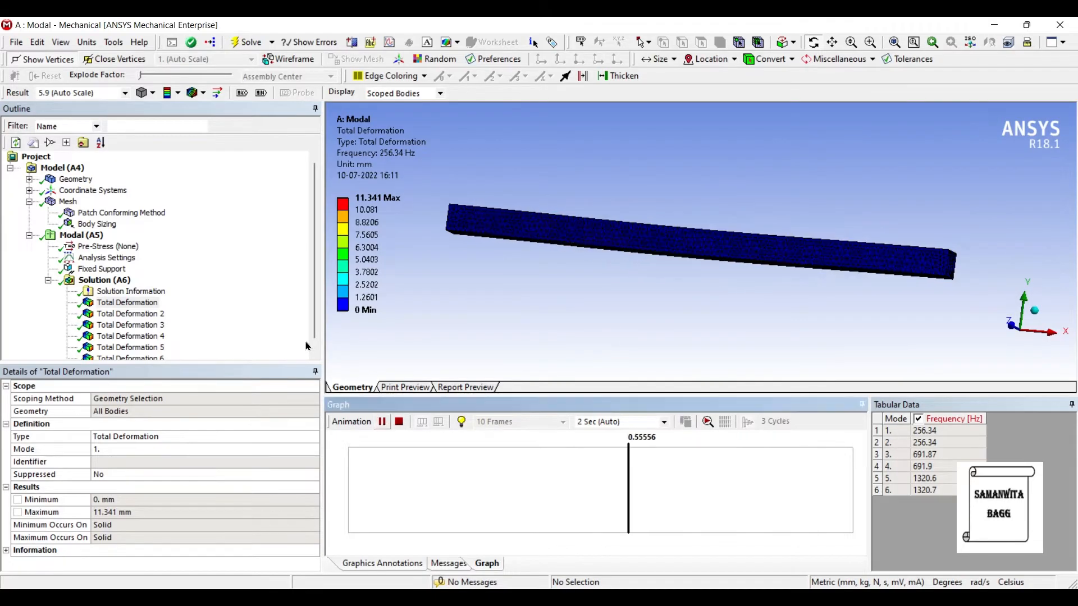
click(383, 422)
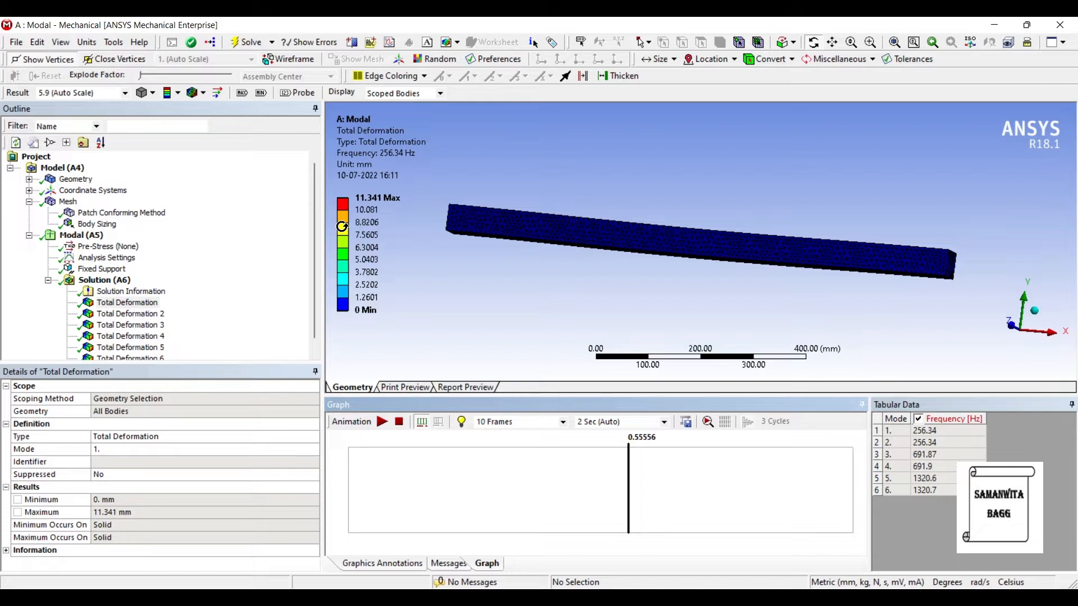
click(130, 313)
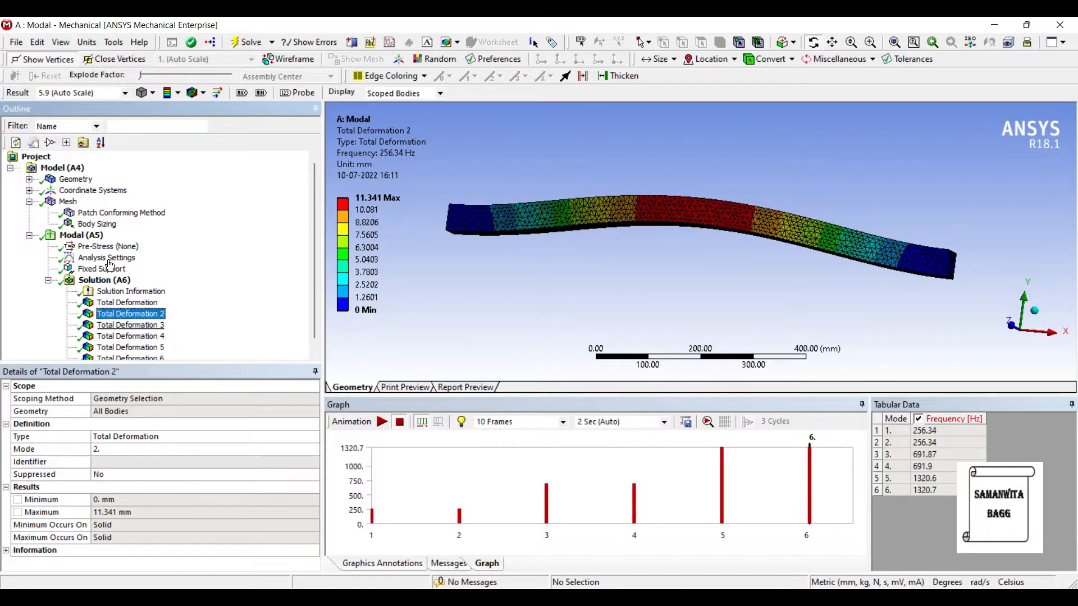
click(312, 354)
click(383, 422)
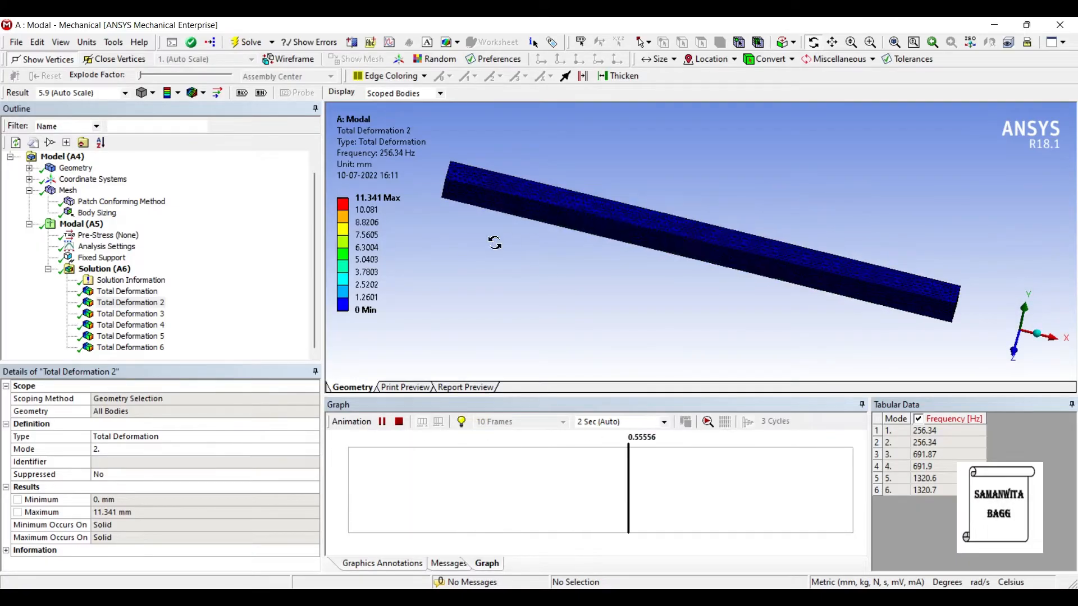
click(305, 347)
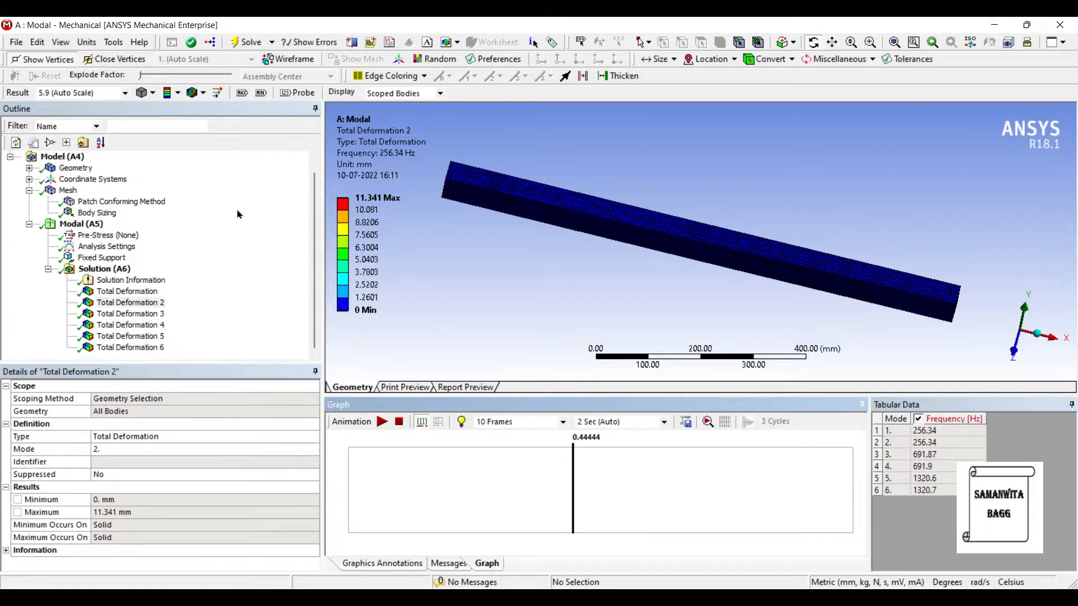
- Review the total deformation results of modes 3 to 6, animating the mode shapes
click(131, 314)
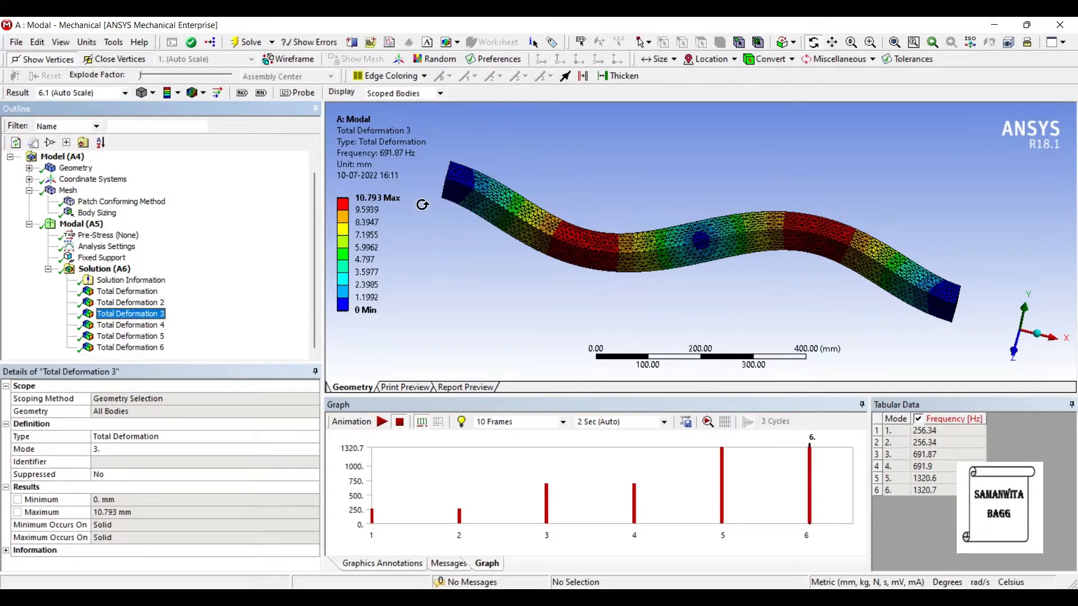
click(382, 422)
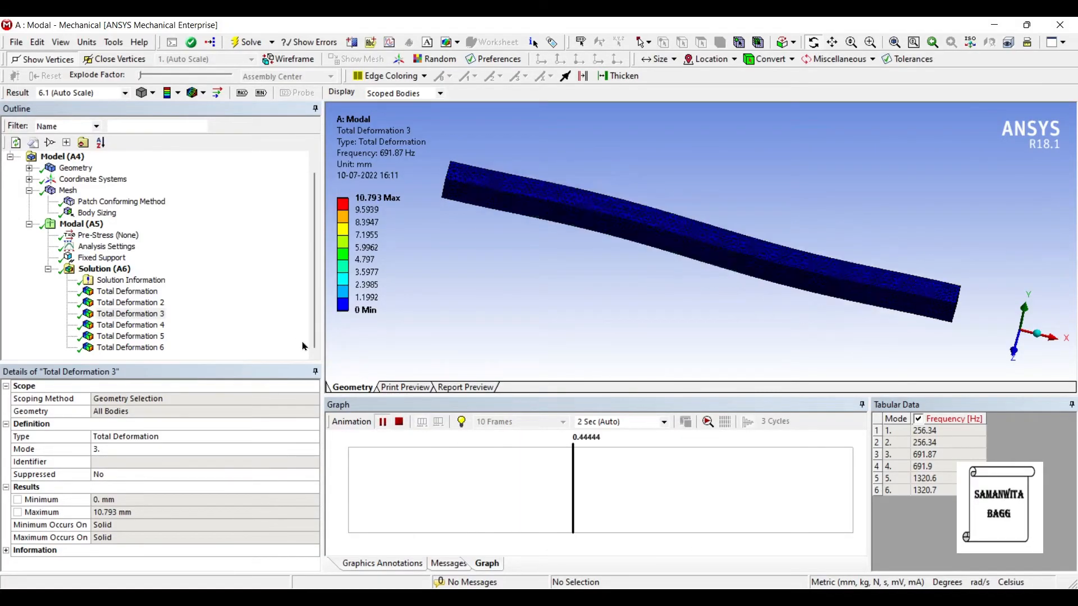
click(381, 422)
click(130, 325)
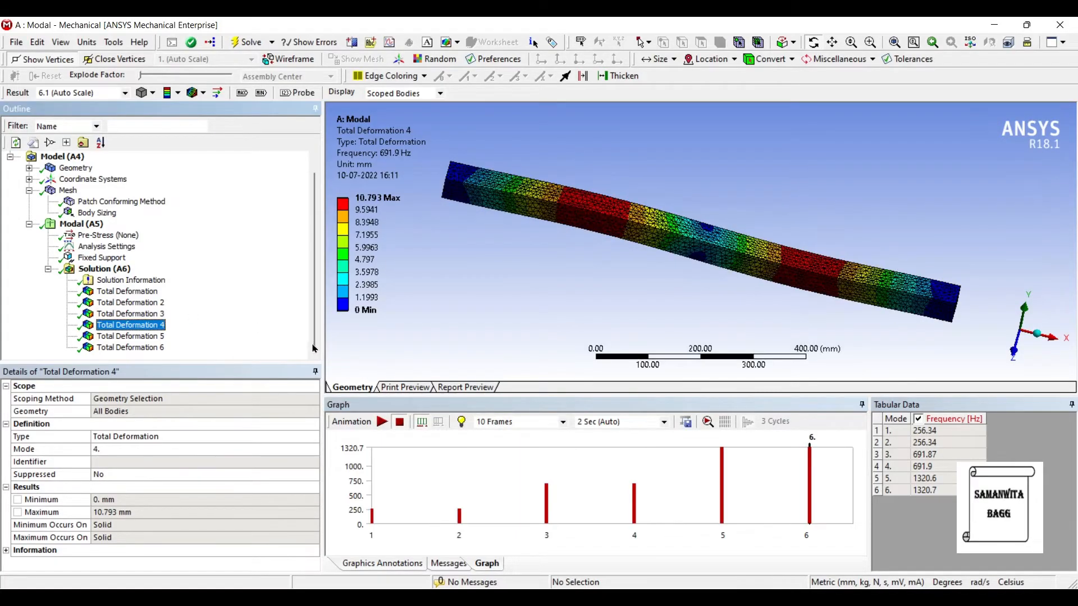
click(195, 341)
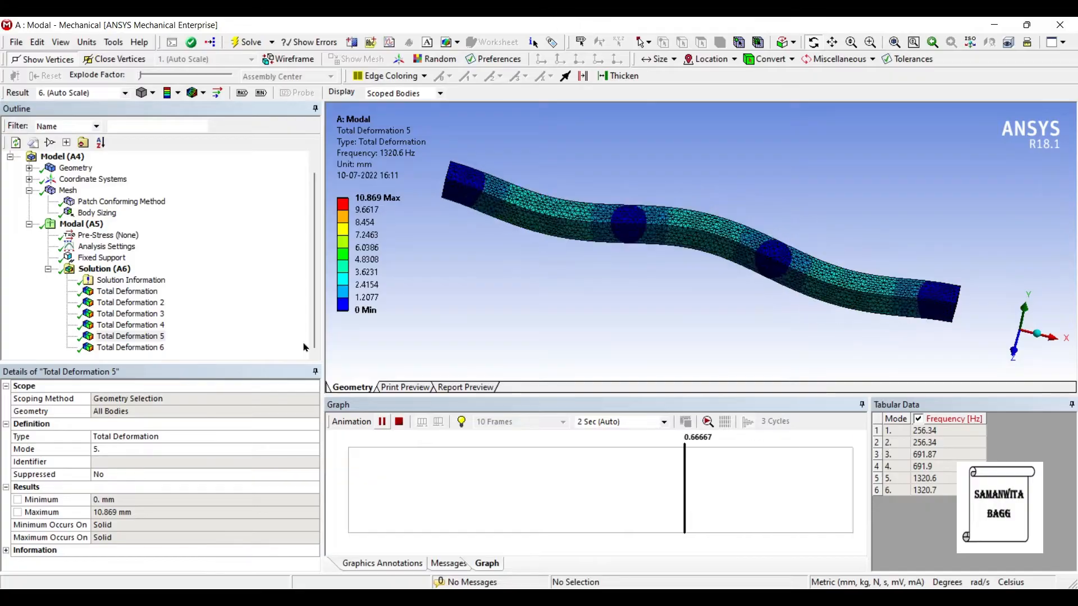
click(209, 347)
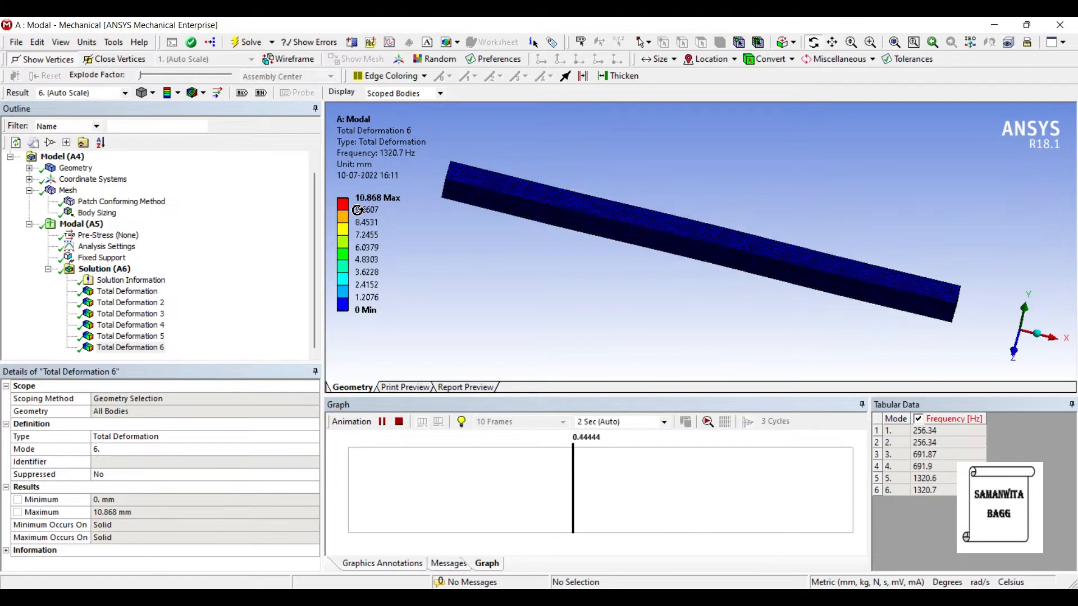
click(382, 422)
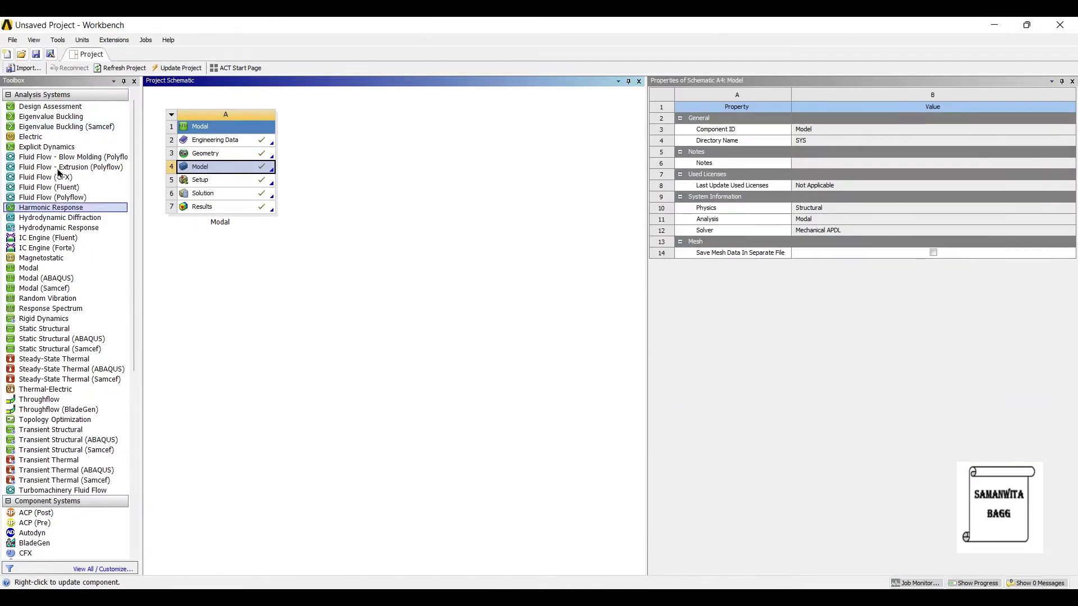
- In Workbench, add a Harmonic Response system linked to the Modal system's model and solution, and open it in Mechanical
drag(50, 207, 179, 160)
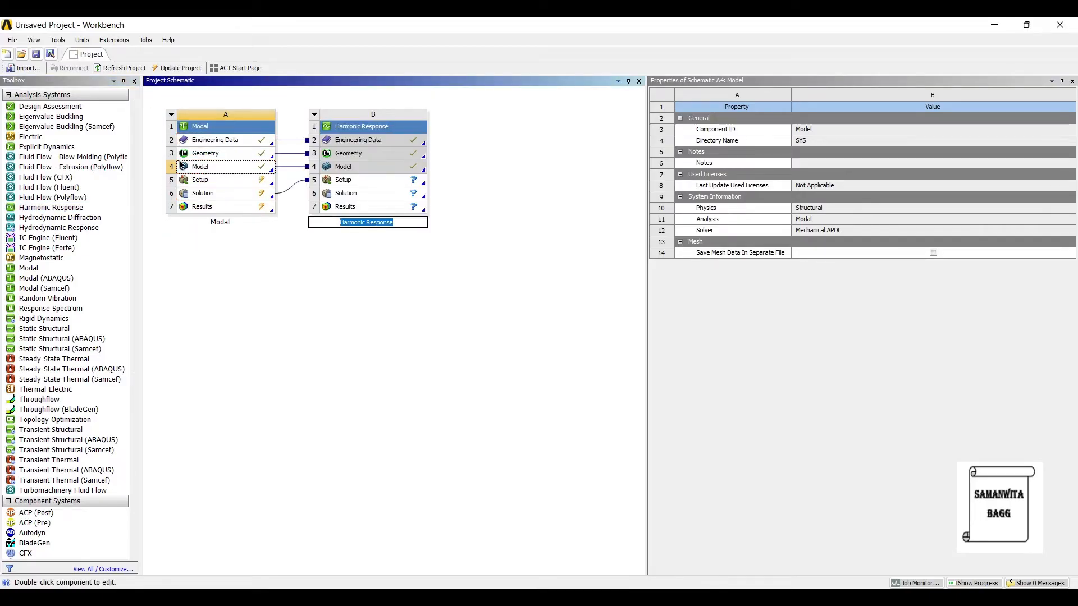
key(Return)
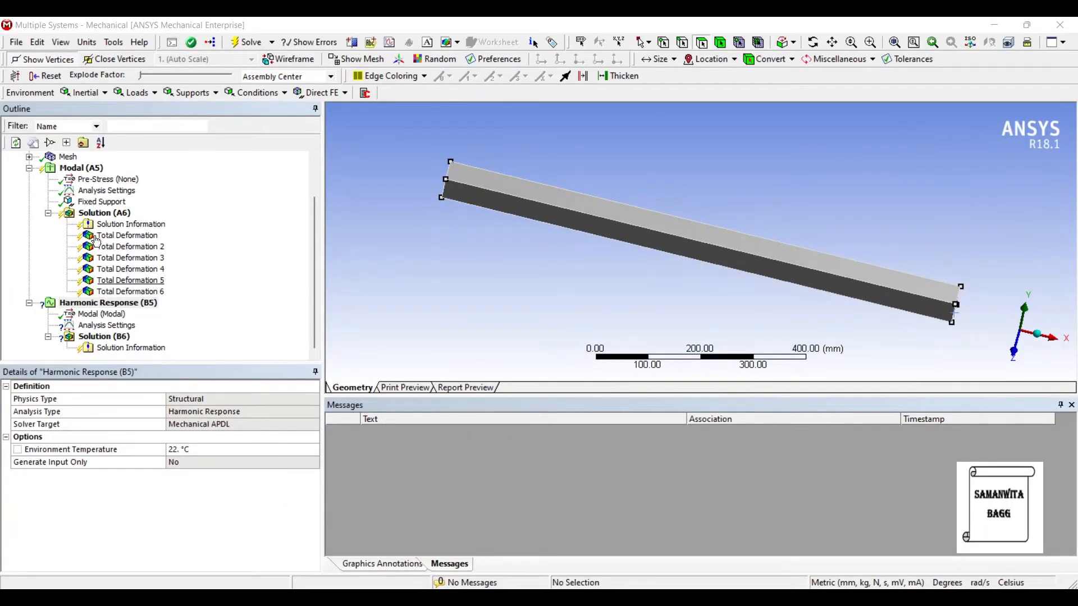
- Check the first mode's frequency and set the harmonic response Range Minimum to 100 Hz
click(107, 325)
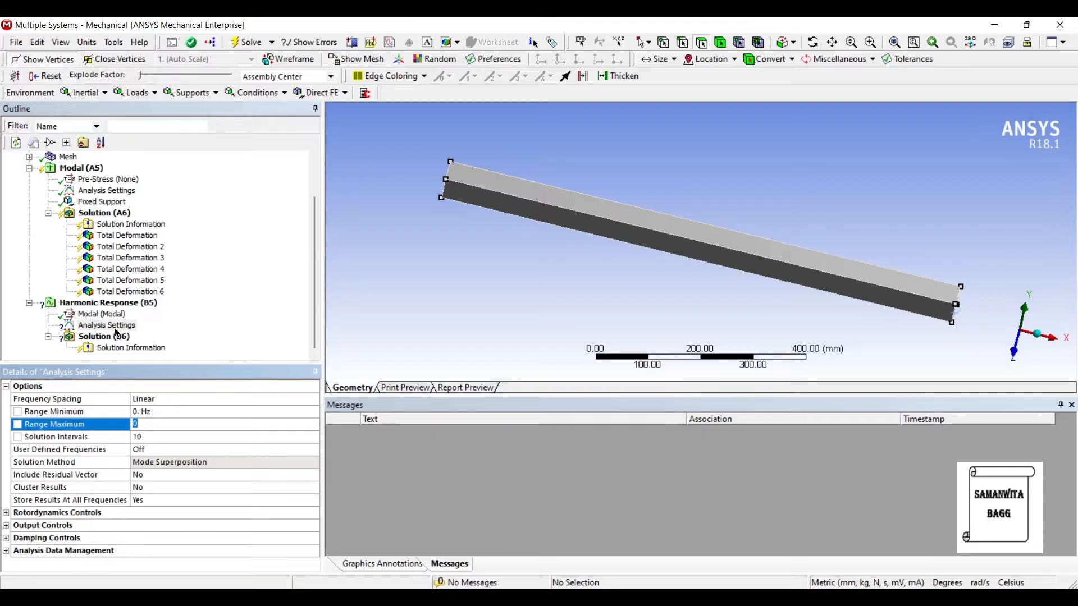
click(121, 235)
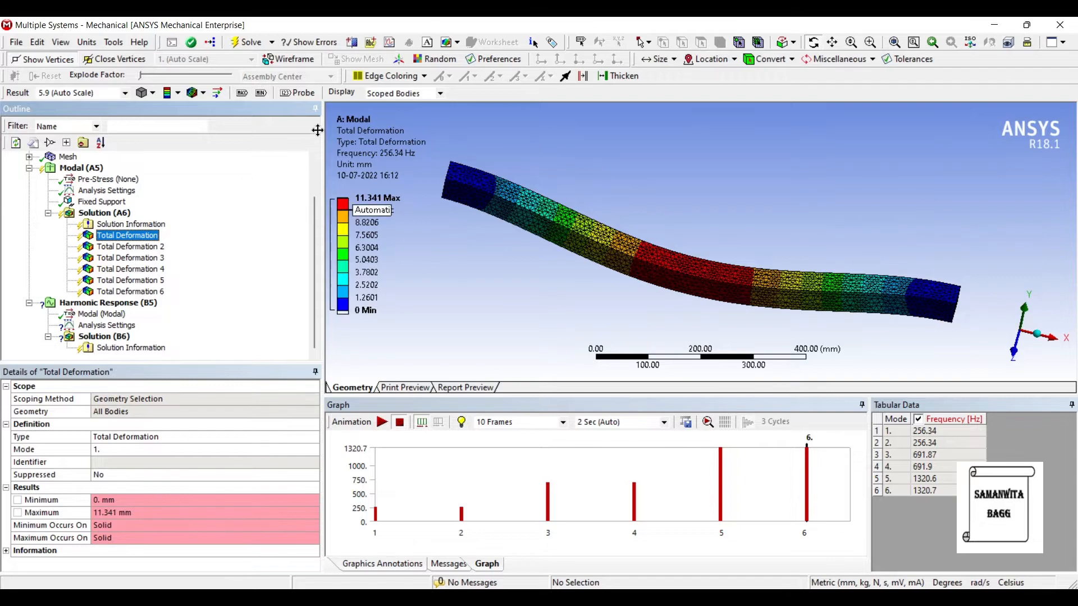
click(107, 325)
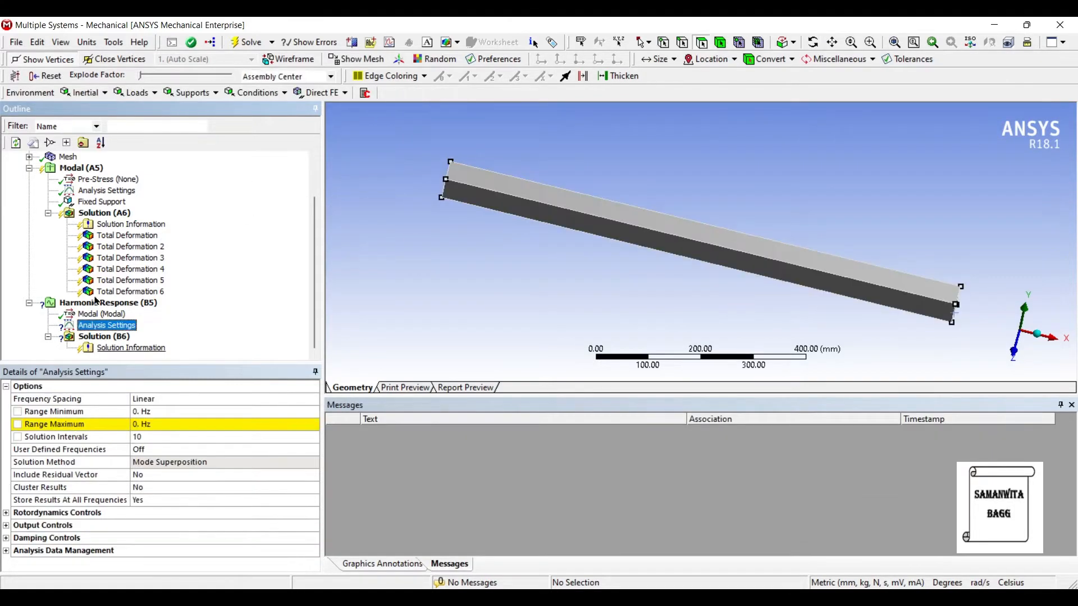
click(169, 411)
text(100)
key(Return)
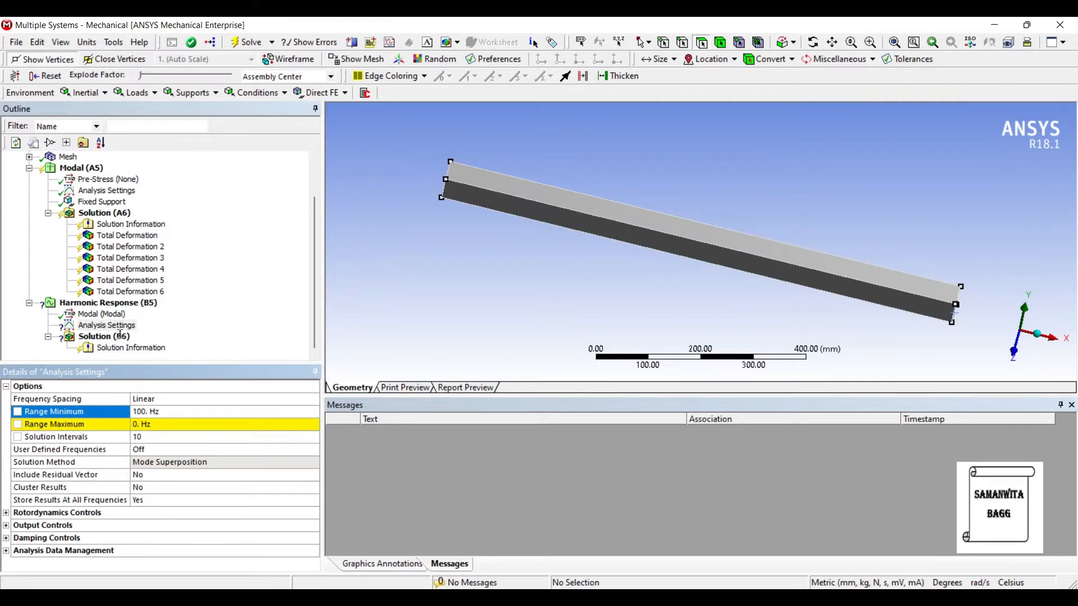
- Check the sixth mode's frequency, then set the harmonic Range Maximum to 1400 Hz and Solution Intervals to 40
click(129, 291)
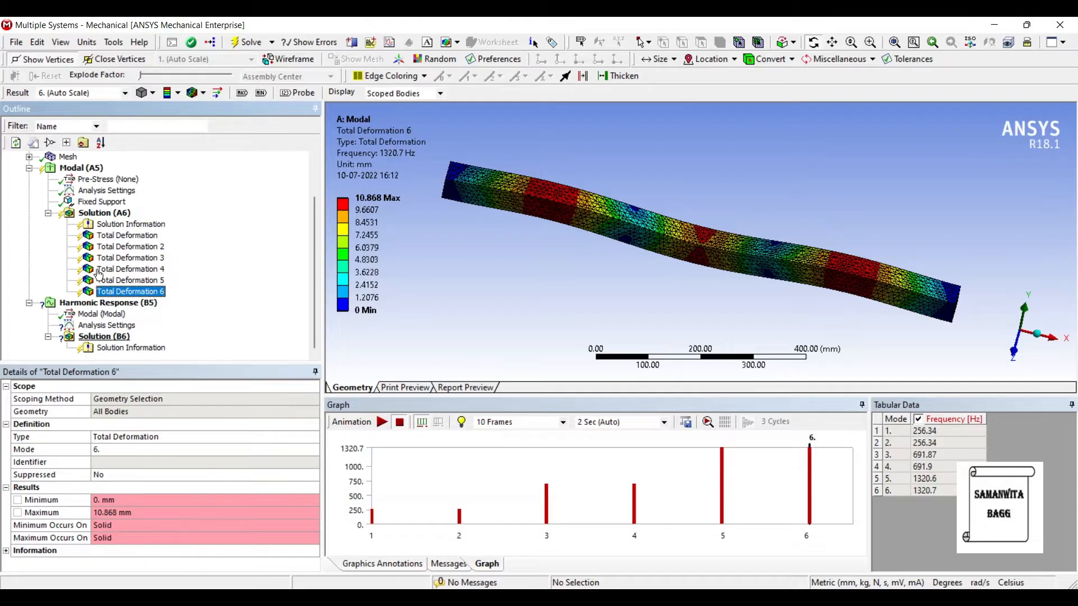
click(106, 325)
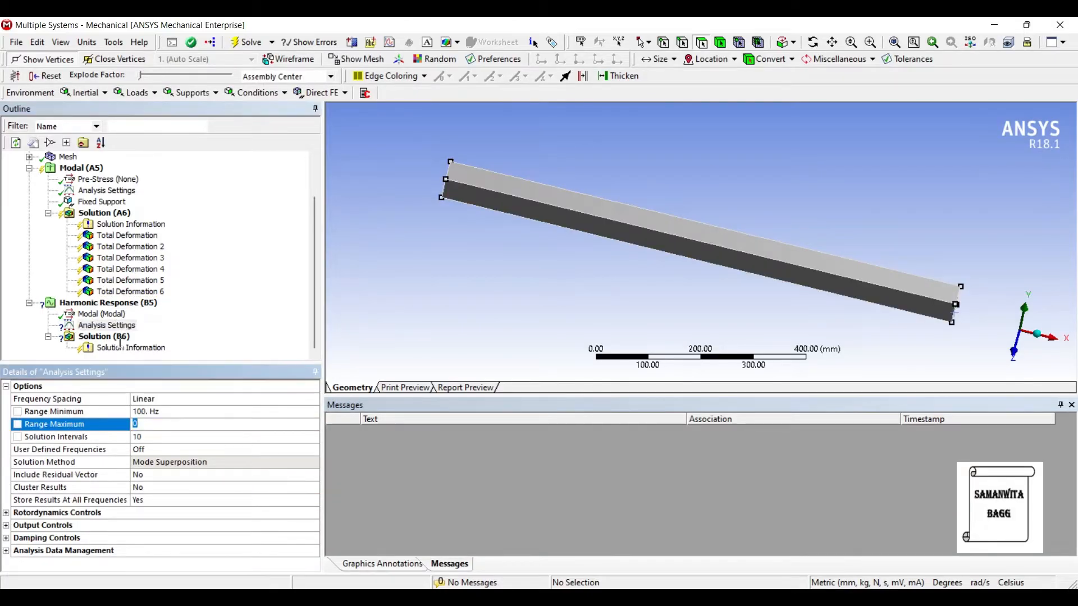
text(1400)
key(Return)
click(143, 436)
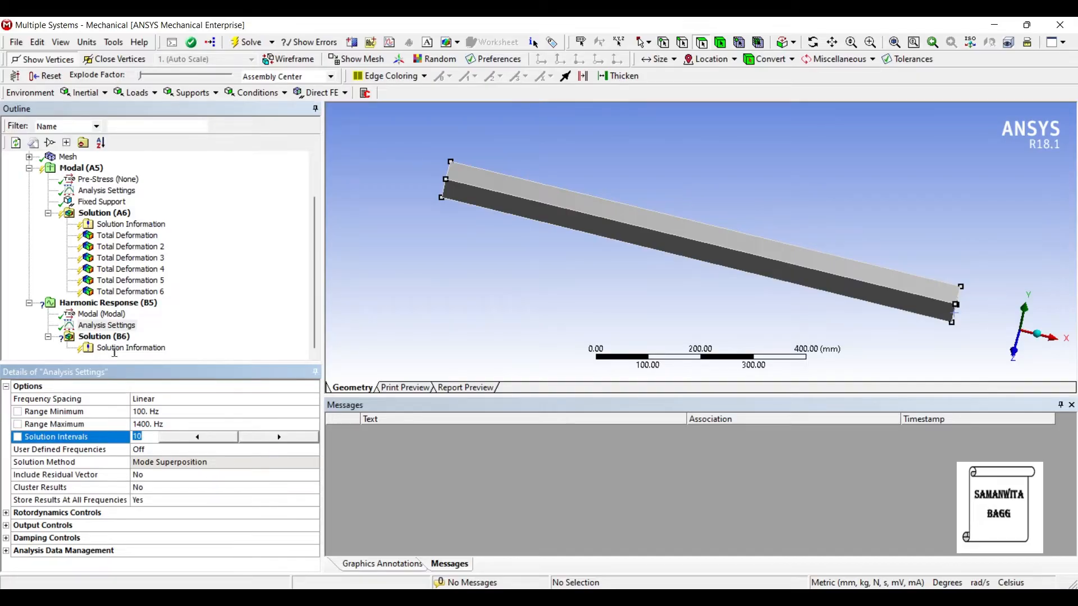
text(40)
key(Return)
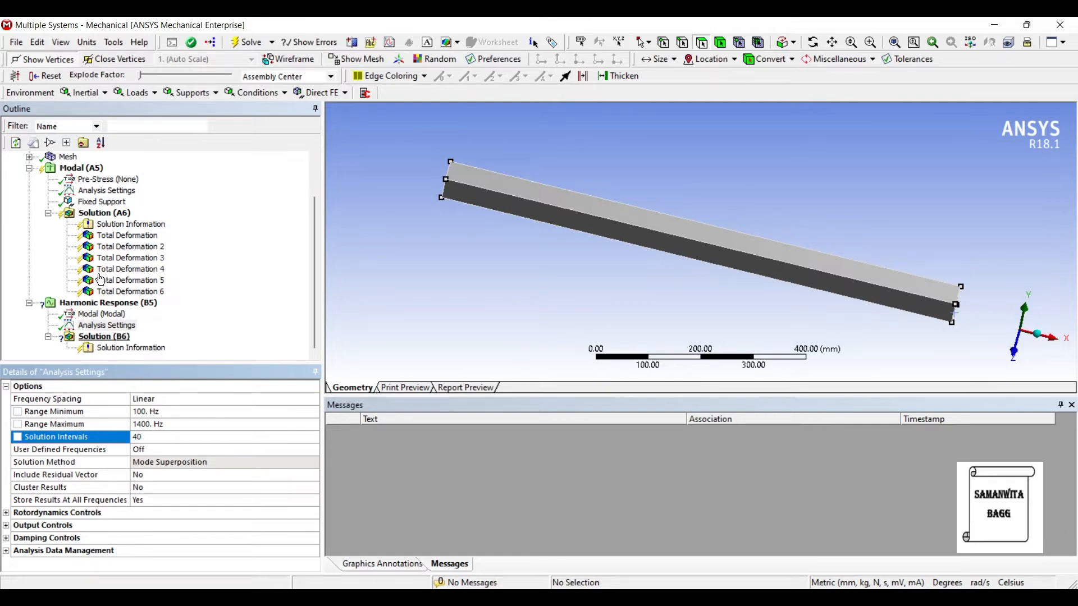
- Insert a Pressure load in the harmonic response on the beam's top face with a magnitude of 10 MPa
right_click(116, 326)
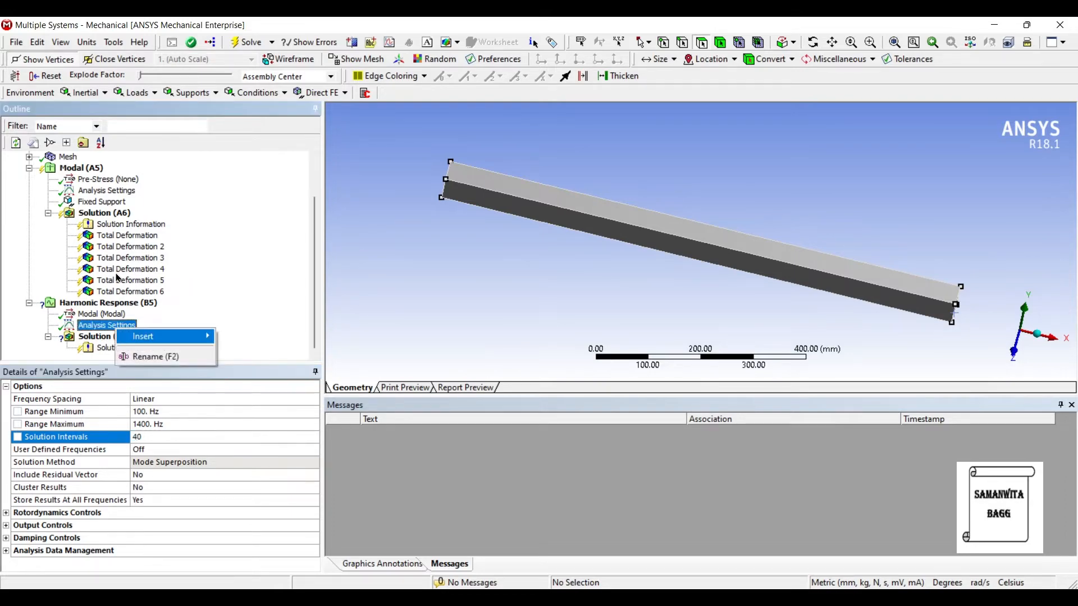
mouse_move(143, 336)
click(246, 357)
middle_drag(453, 196, 463, 180)
click(469, 171)
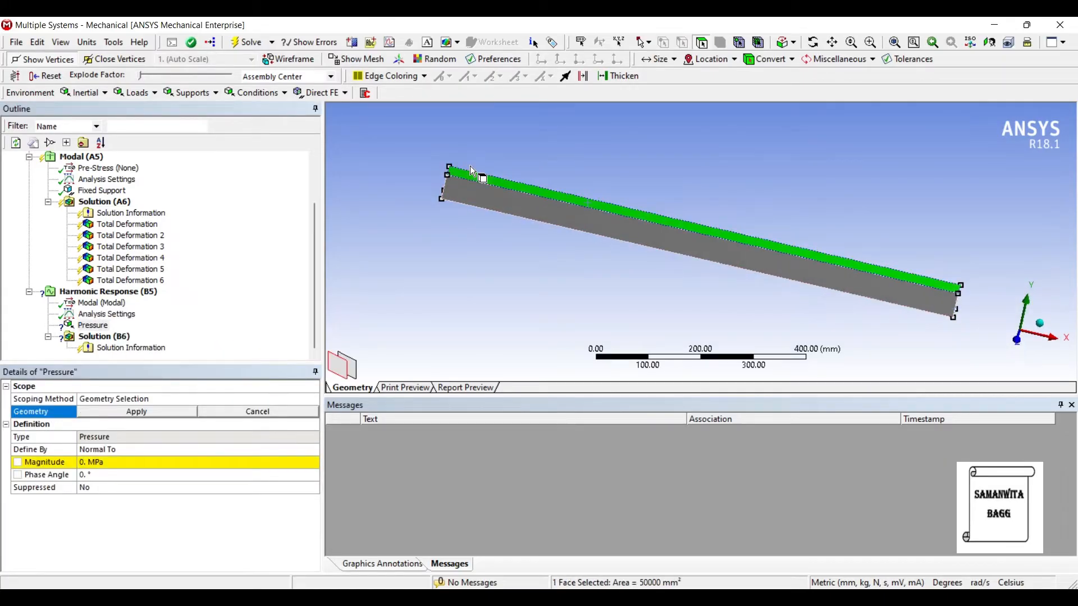
key(Return)
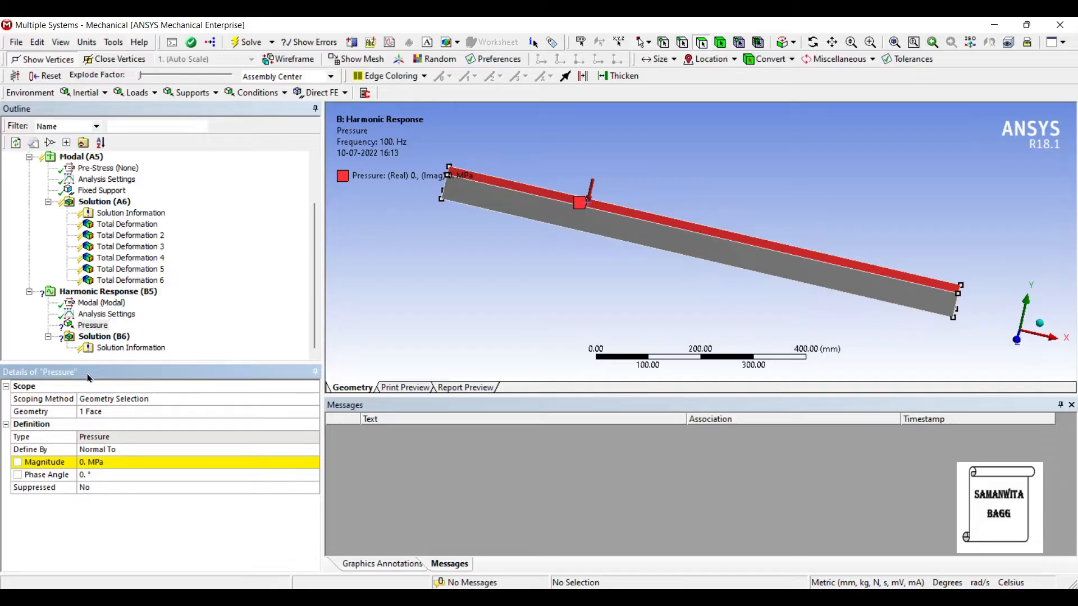
key(Return)
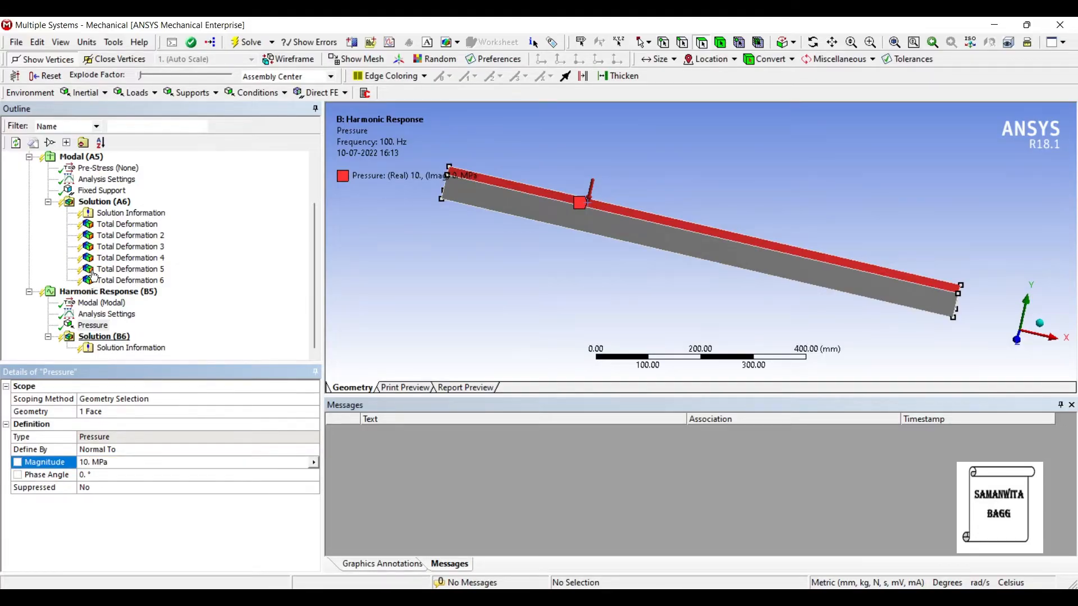
- Insert a Deformation Frequency Response in the harmonic response solution and scope it to the beam body
key(Down)
right_click(115, 336)
mouse_move(235, 342)
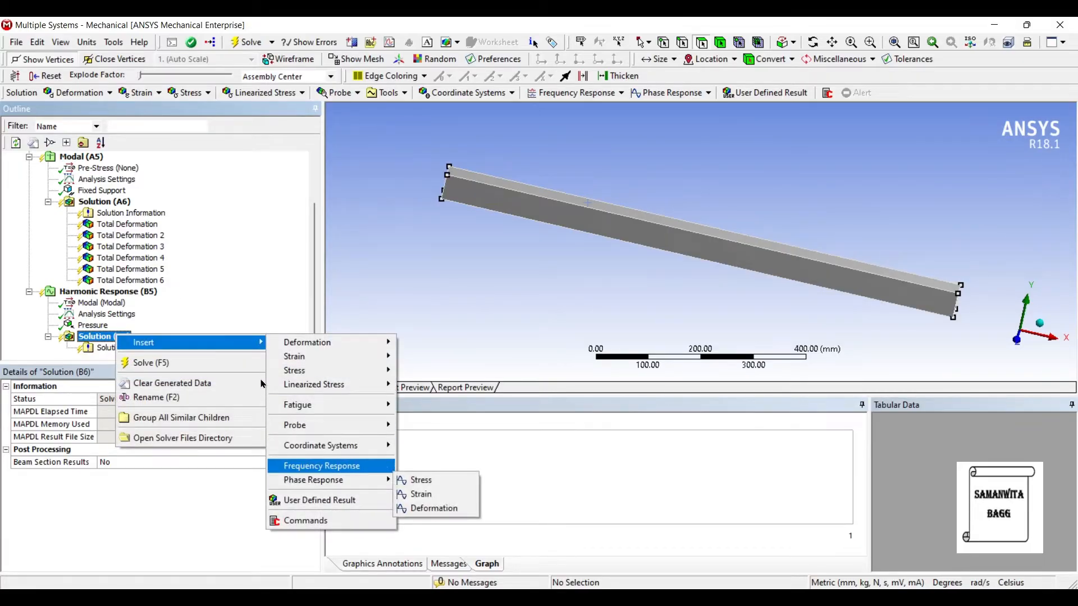
key(Right)
key(Down)
key(Down)
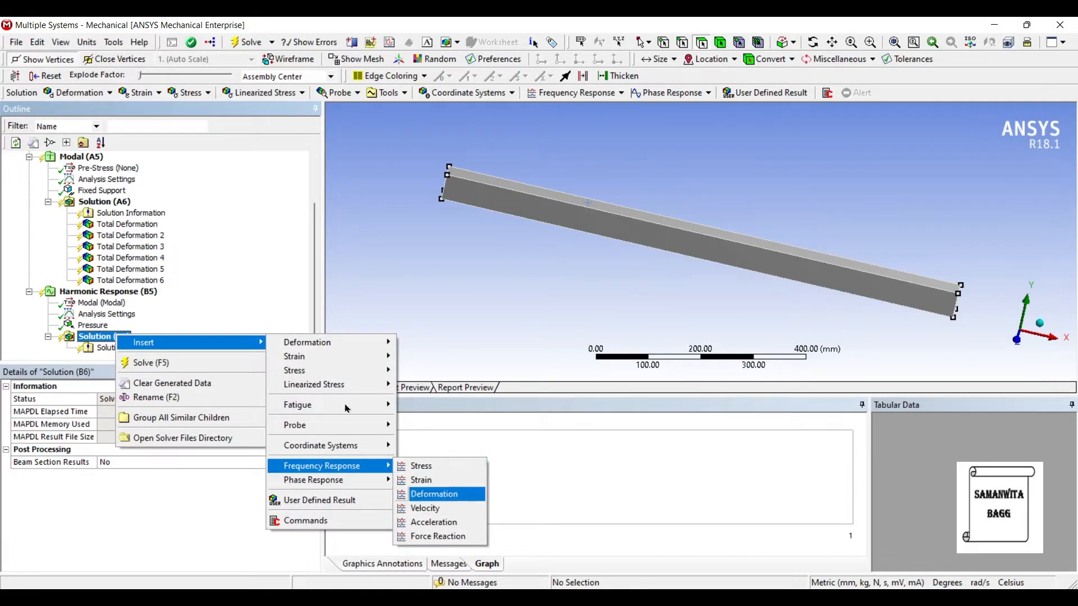
key(Return)
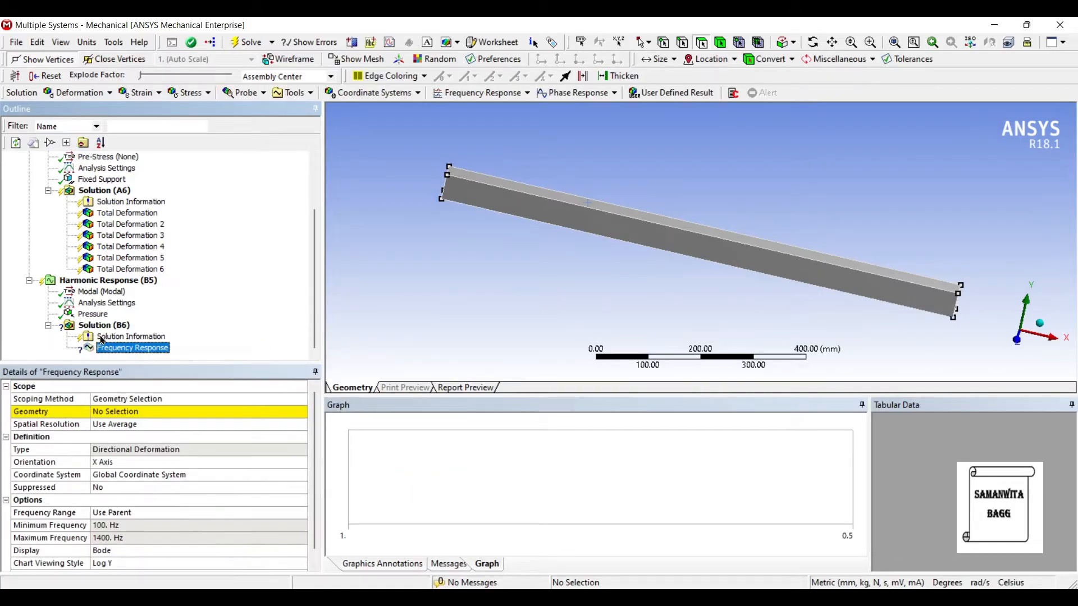
click(169, 411)
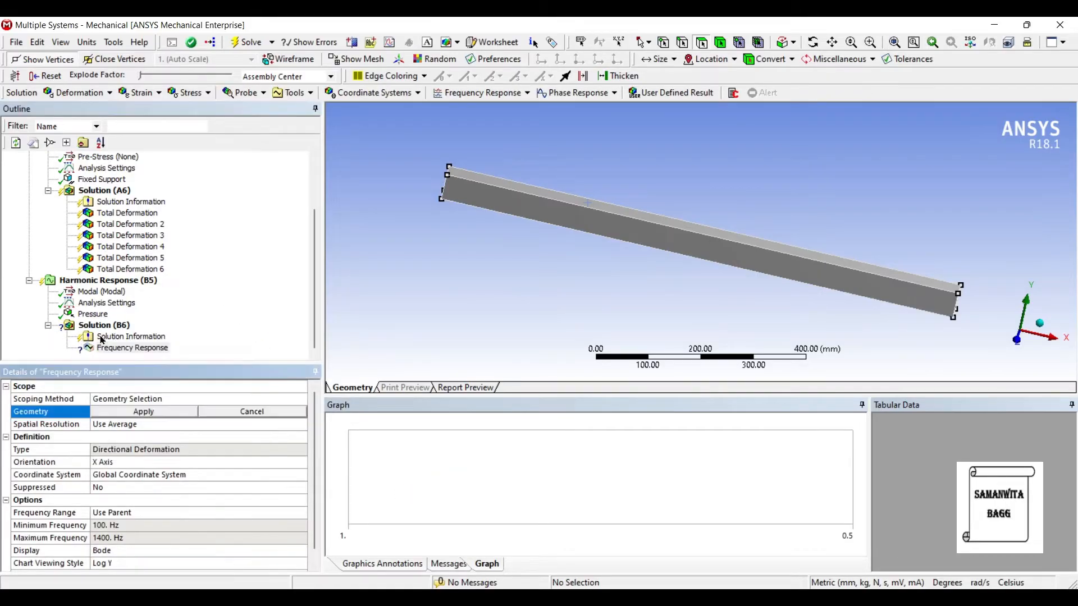
click(520, 188)
click(100, 338)
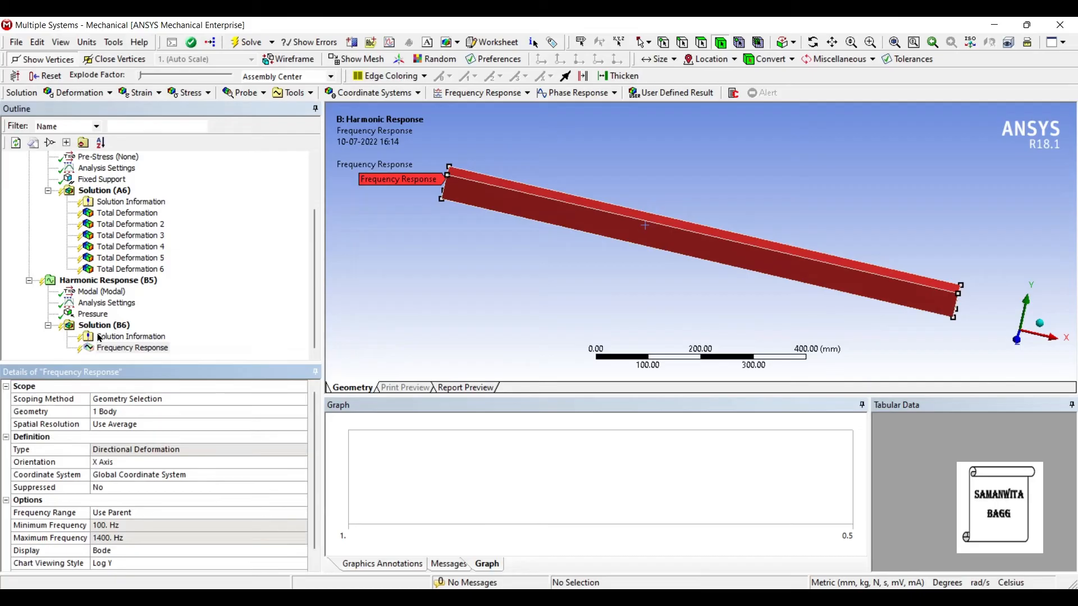
- Set the Frequency Response orientation to Y Axis and solve the harmonic response analysis
click(113, 462)
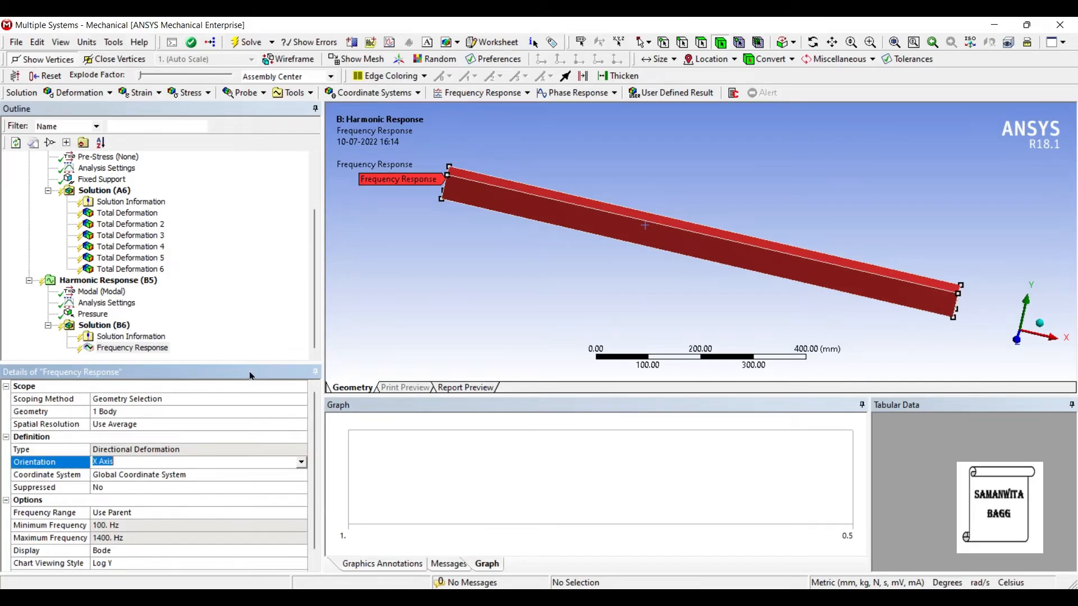
click(293, 462)
click(301, 462)
click(302, 462)
click(168, 483)
click(104, 325)
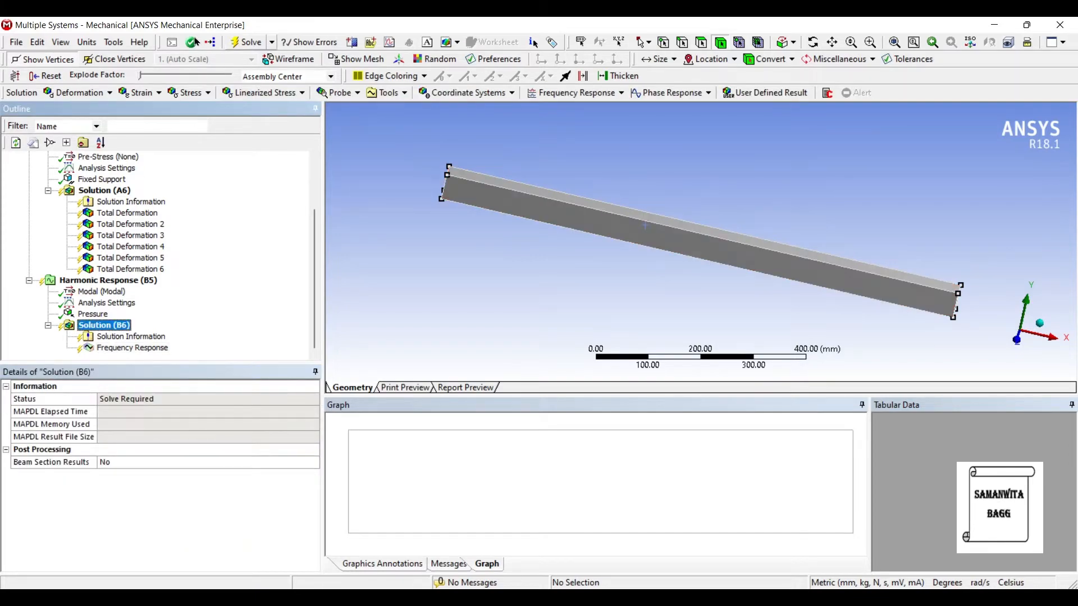
click(195, 42)
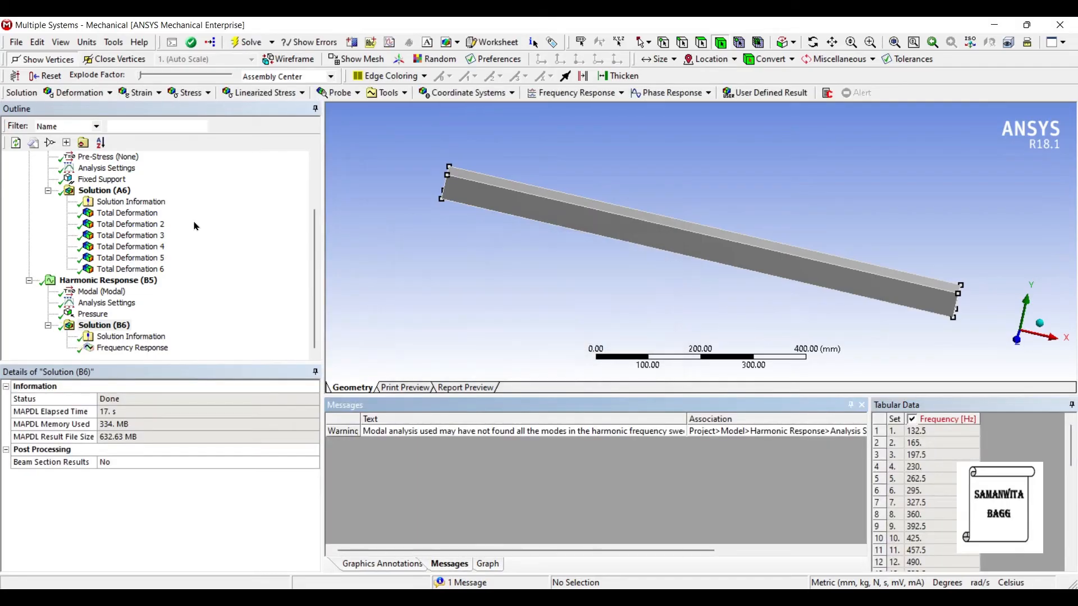
- View the solved Frequency Response plot and create a contour result from it
click(132, 348)
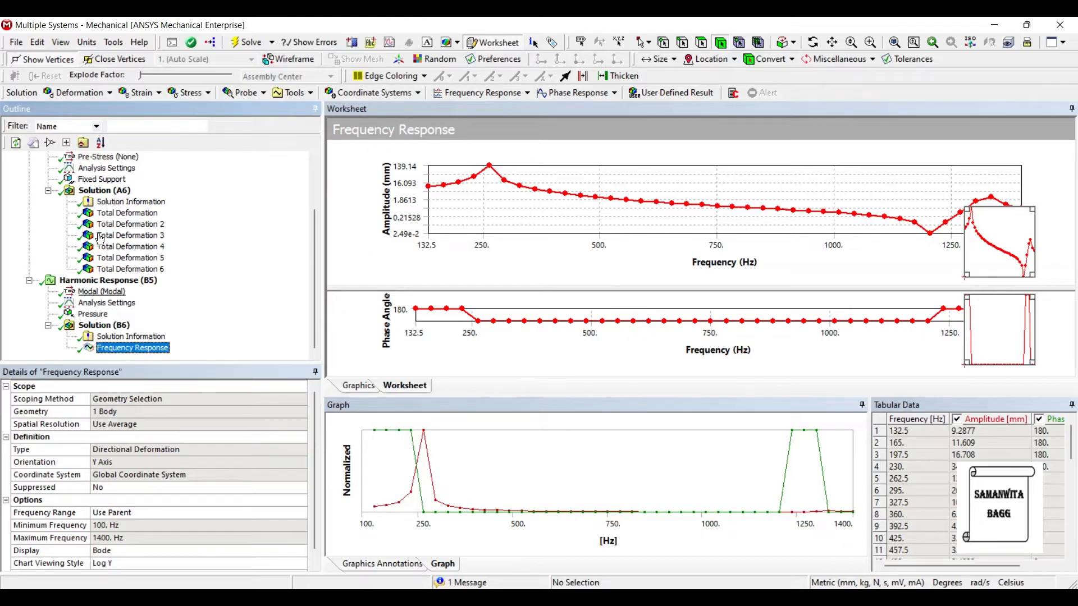
key(shift+F10)
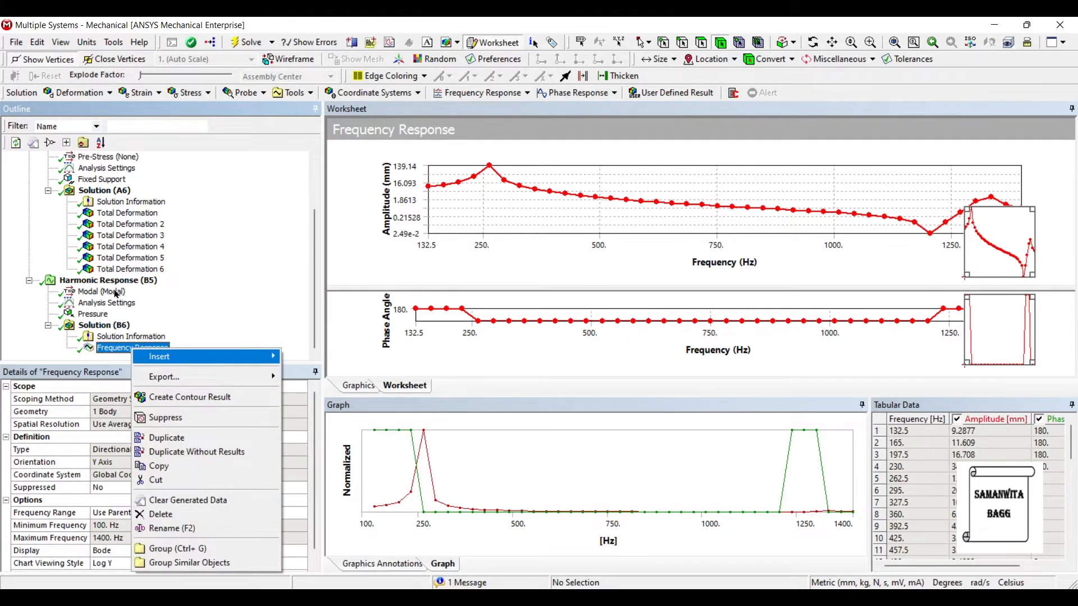
click(162, 399)
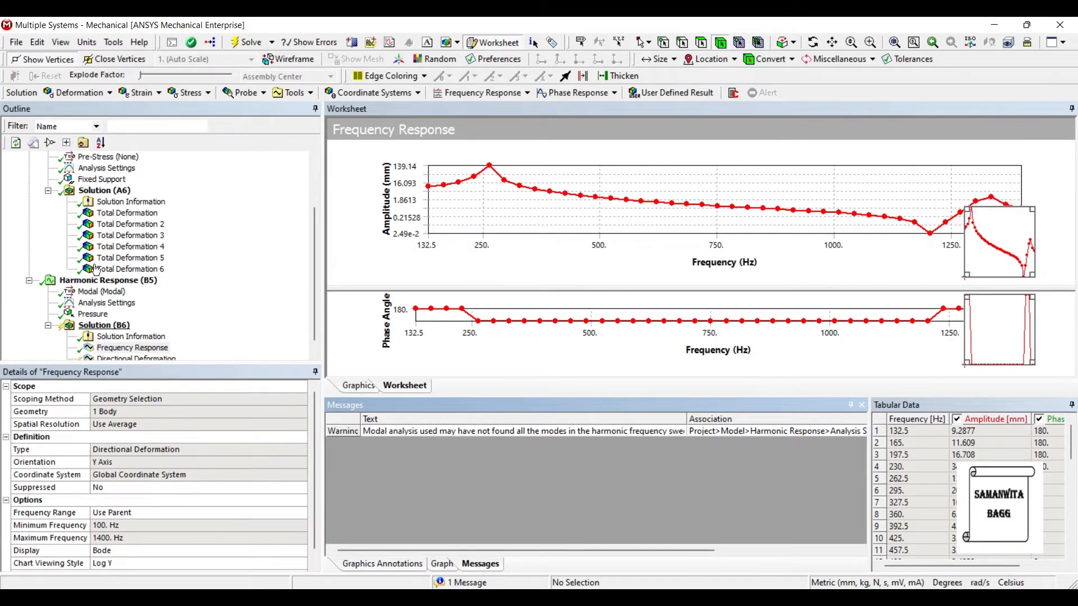
- Insert an Equivalent (von-Mises) Stress result in the harmonic response solution
right_click(105, 325)
mouse_move(147, 334)
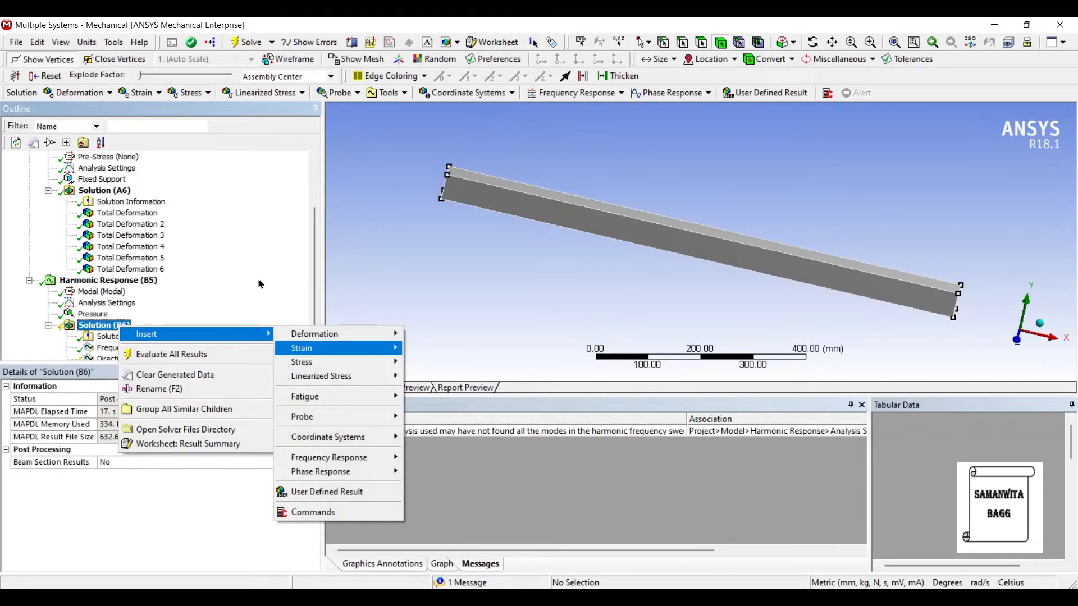
mouse_move(303, 348)
click(455, 362)
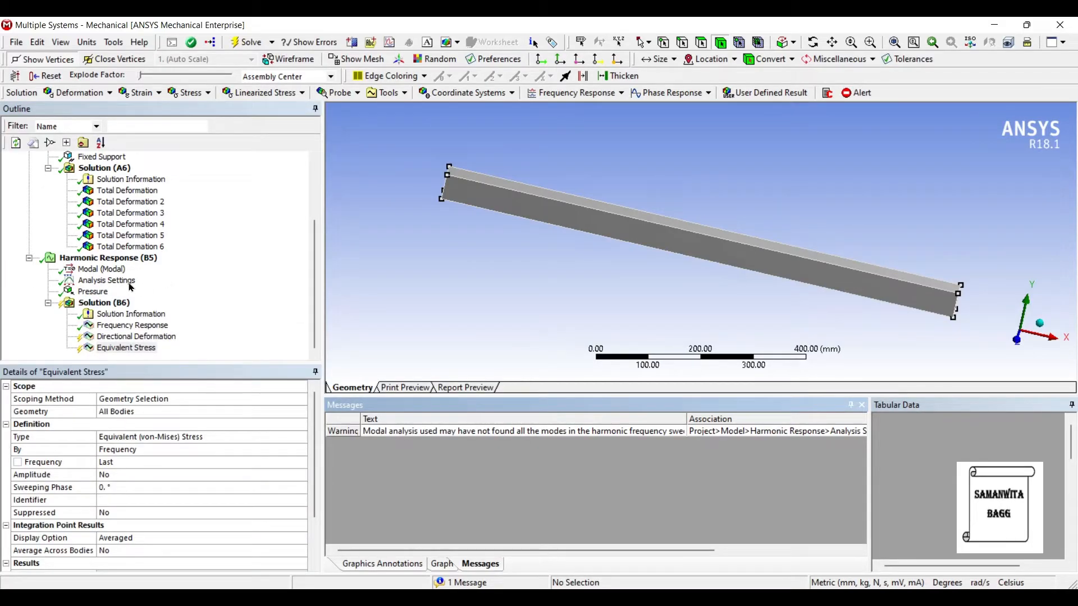
- Check the peak-amplitude frequency in the Frequency Response results and set the Equivalent Stress frequency to 262.5 Hz
click(133, 326)
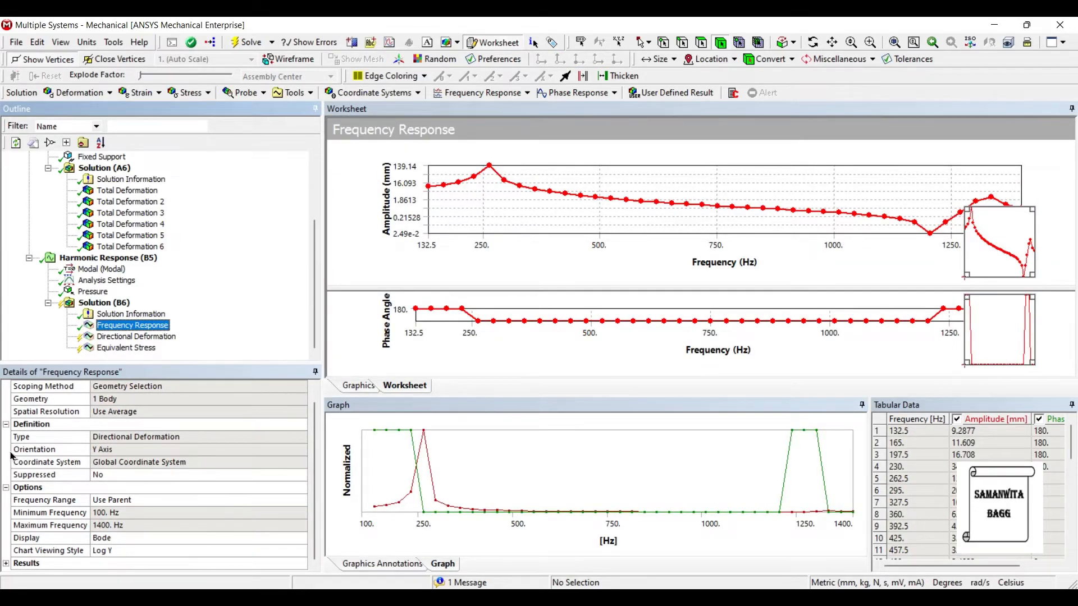
click(6, 564)
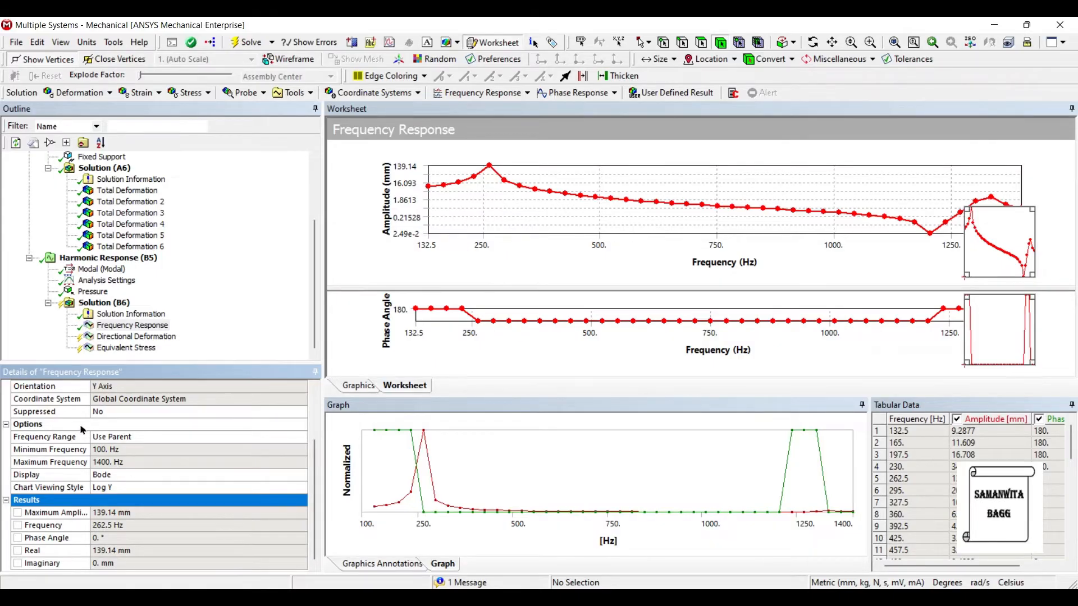
click(126, 348)
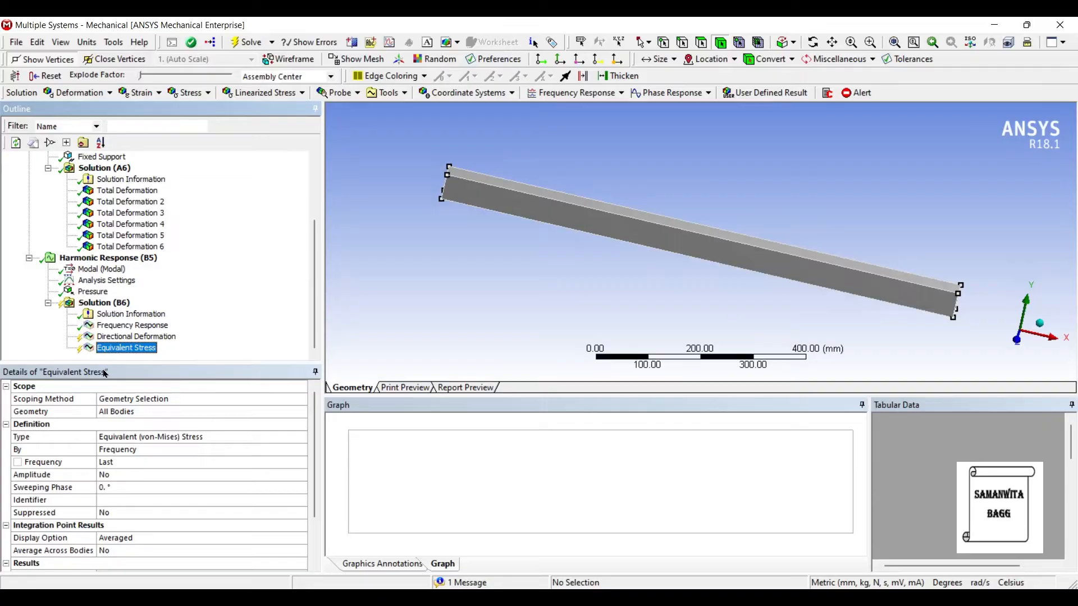
click(106, 462)
text(262.5)
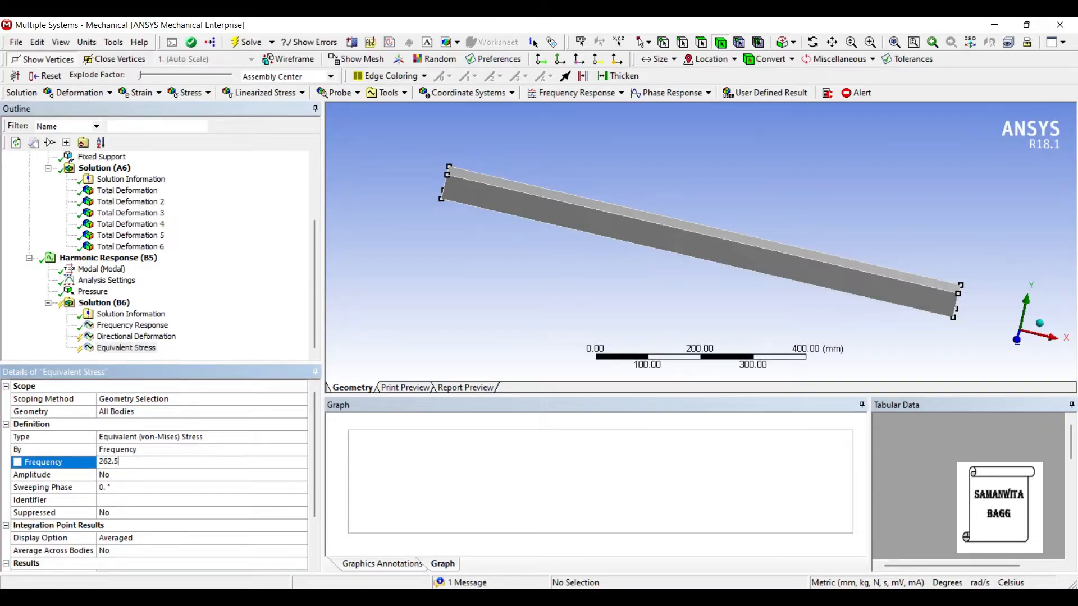
key(Return)
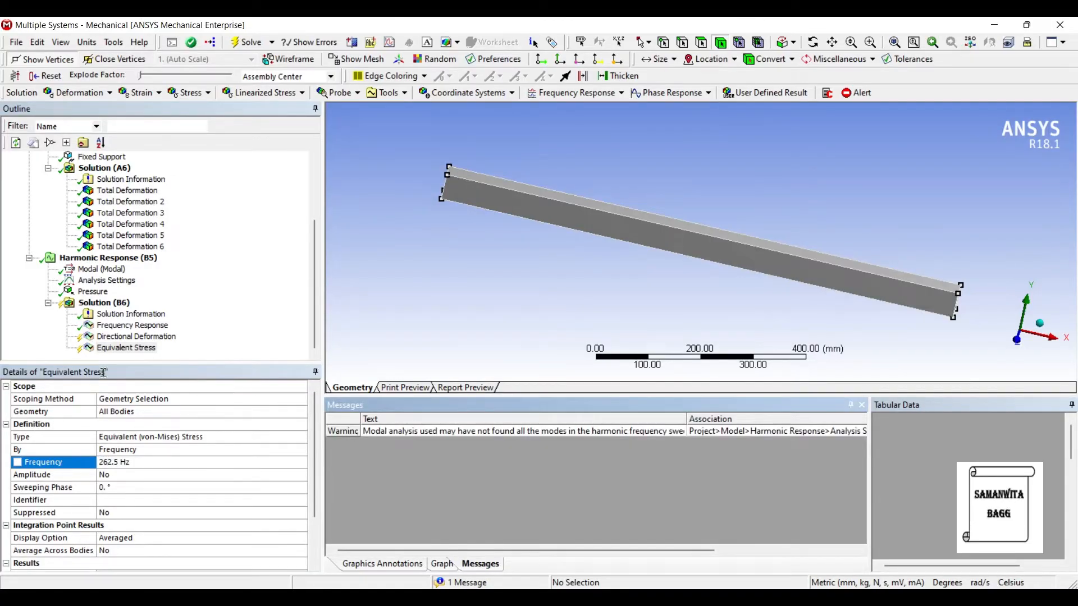
- Evaluate the new harmonic results and animate the Equivalent Stress on the beam
click(105, 303)
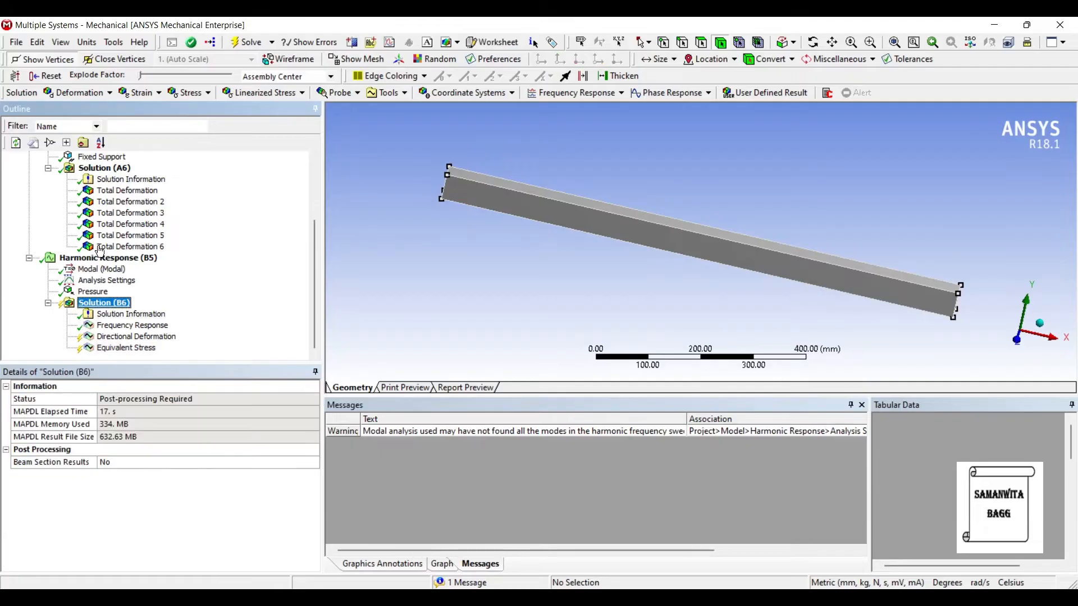
click(190, 43)
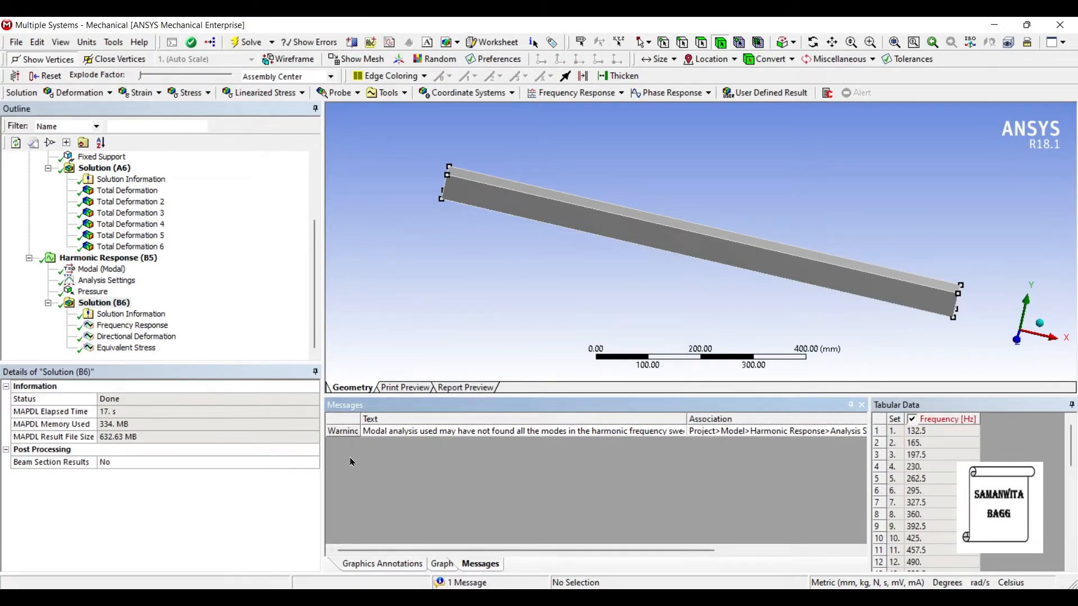
click(442, 563)
click(126, 348)
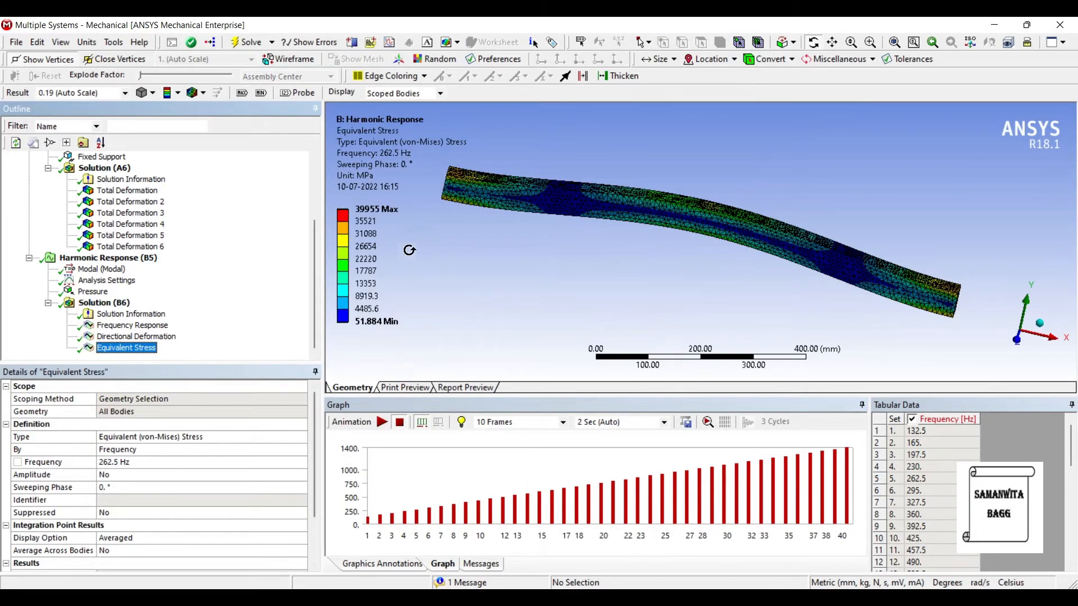
click(382, 422)
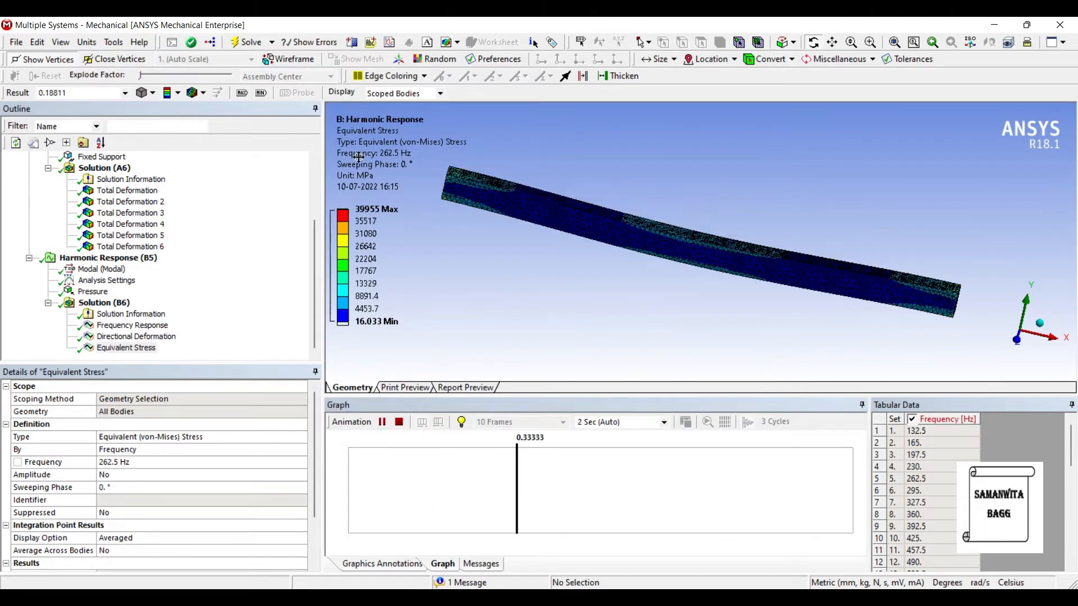
drag(566, 222, 570, 239)
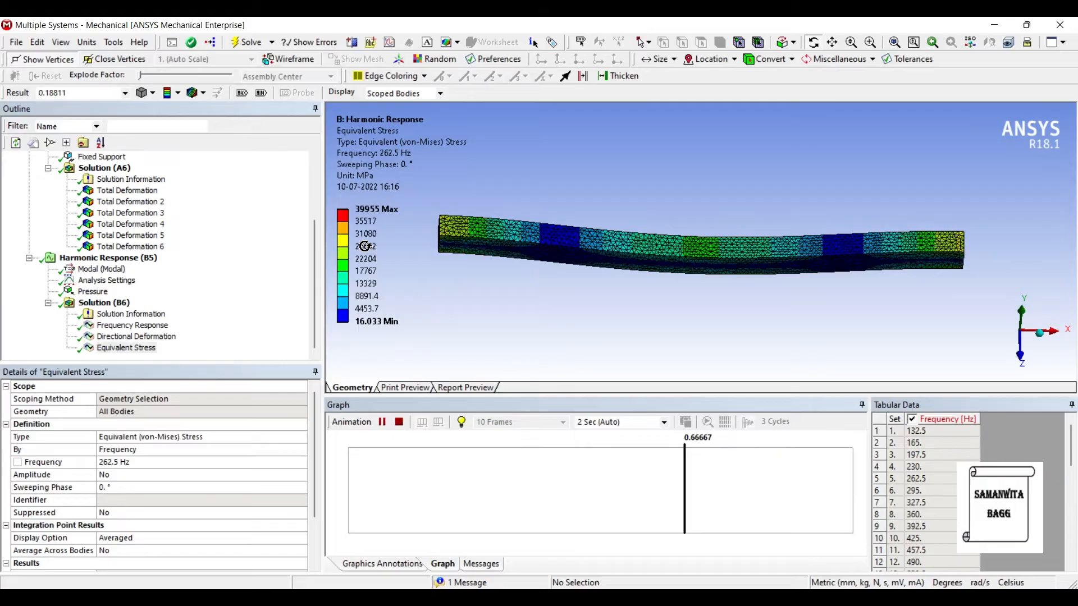
- Review the undamped Frequency Response and set the harmonic analysis's Constant Damping Ratio to 0.02
click(133, 325)
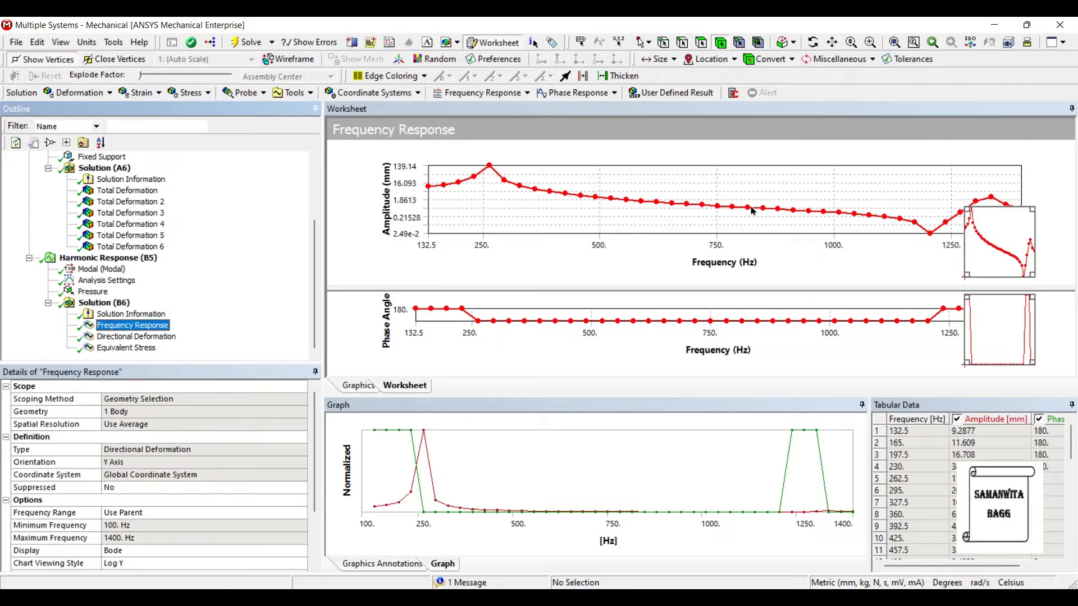
click(107, 281)
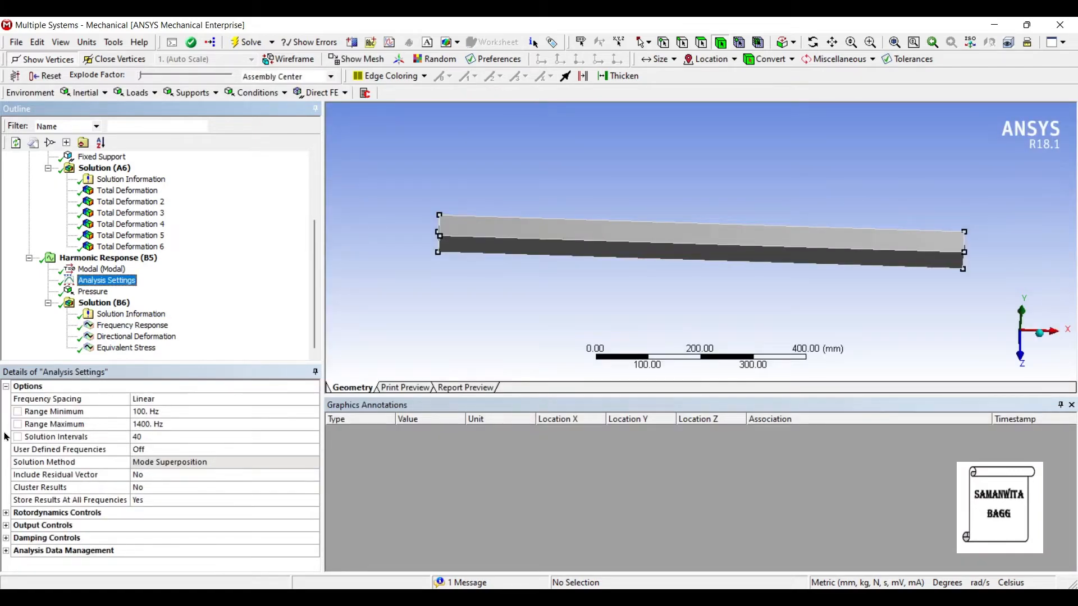
click(6, 538)
scroll(87, 449, down, 1)
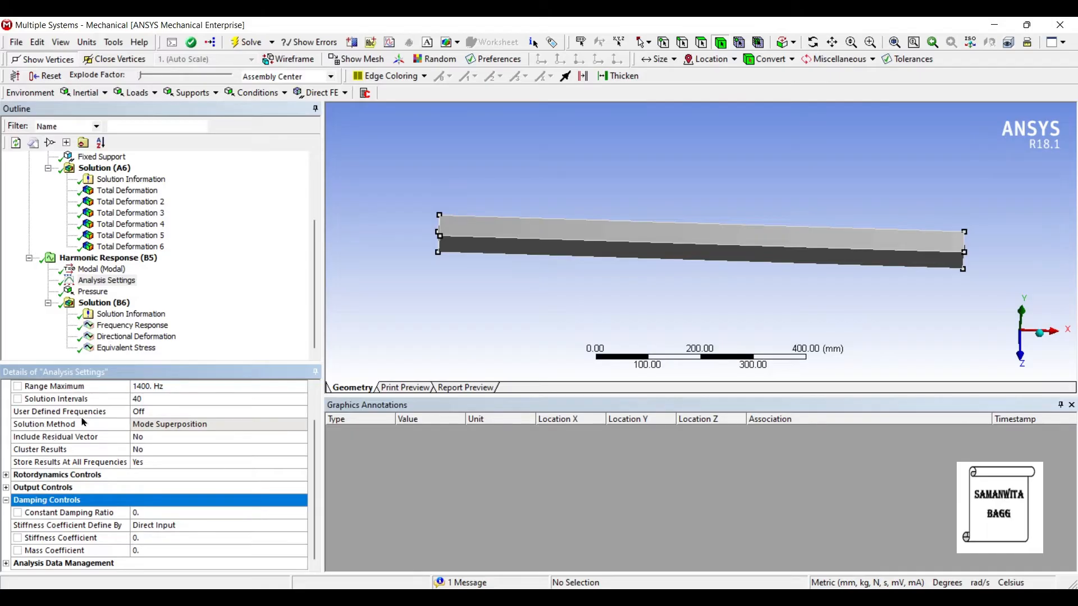
key(Down)
text(0.02)
key(Return)
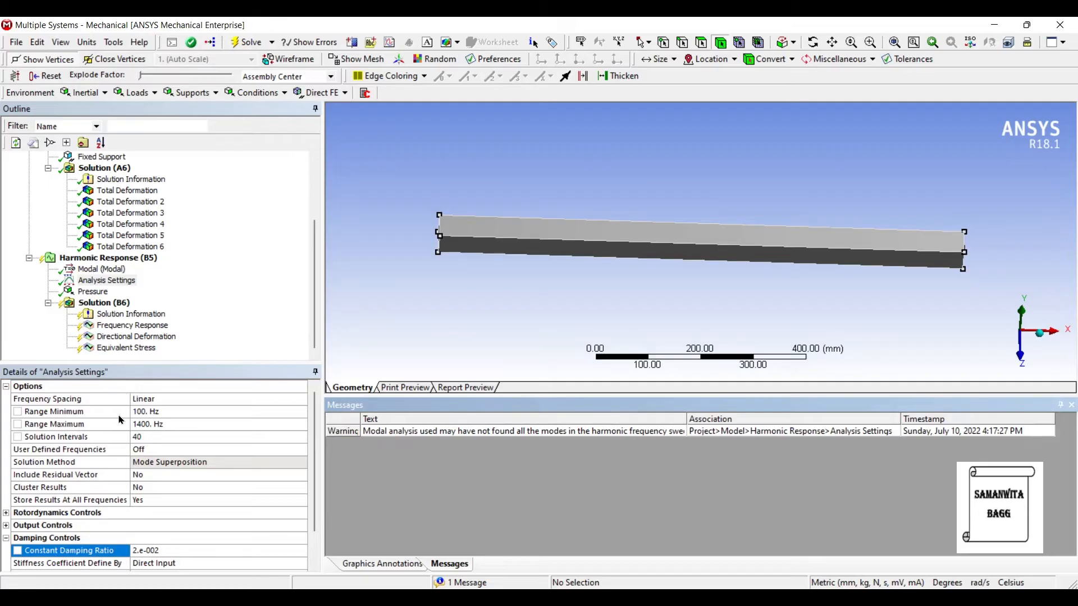
- Solve the harmonic response again with damping and review the Frequency Response plot and its result values
click(104, 303)
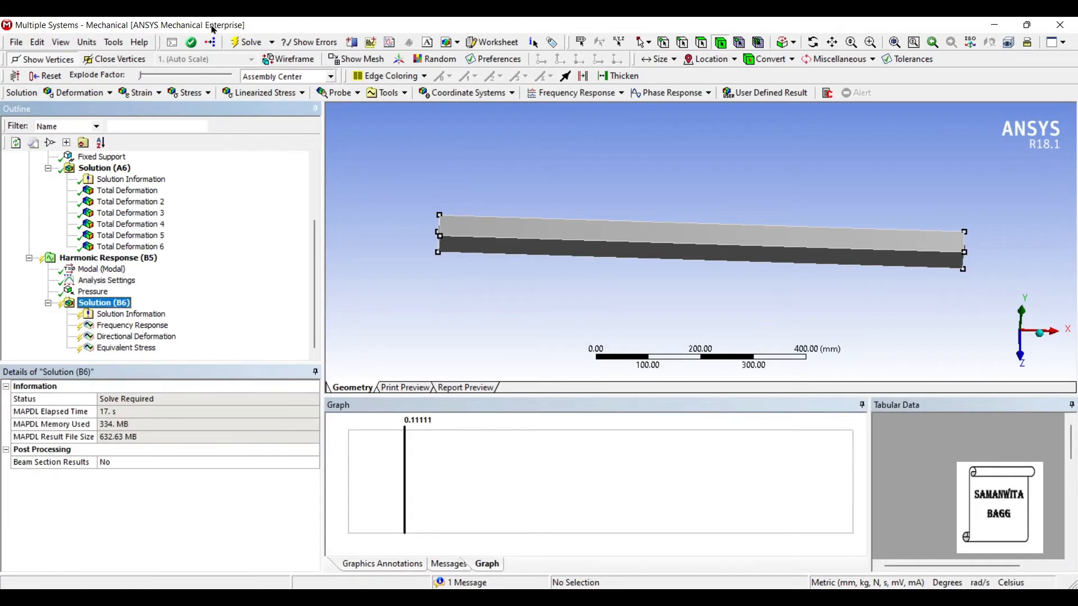
click(194, 47)
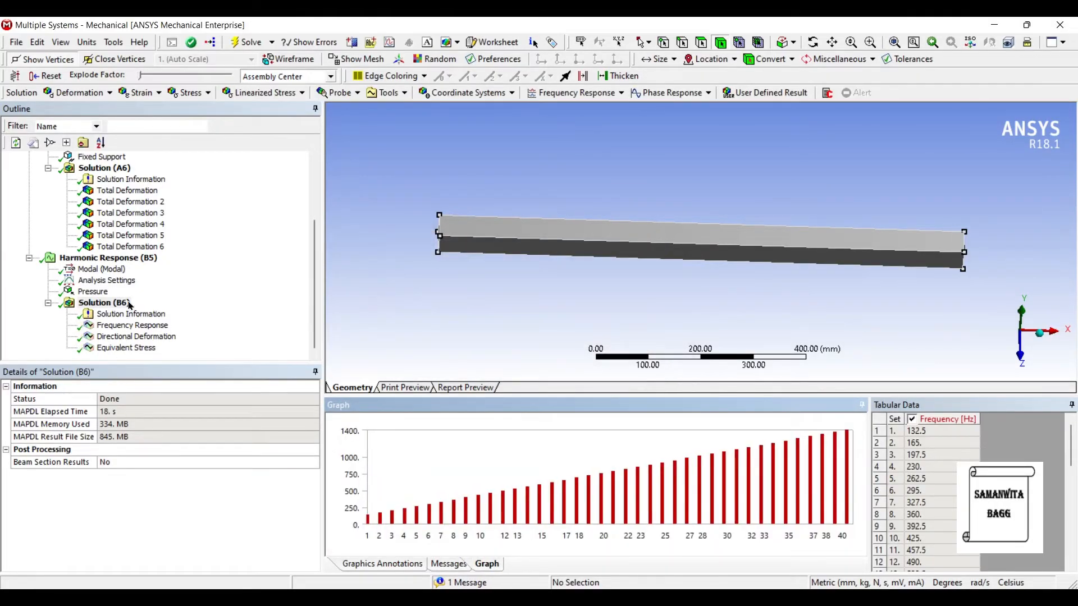
click(132, 325)
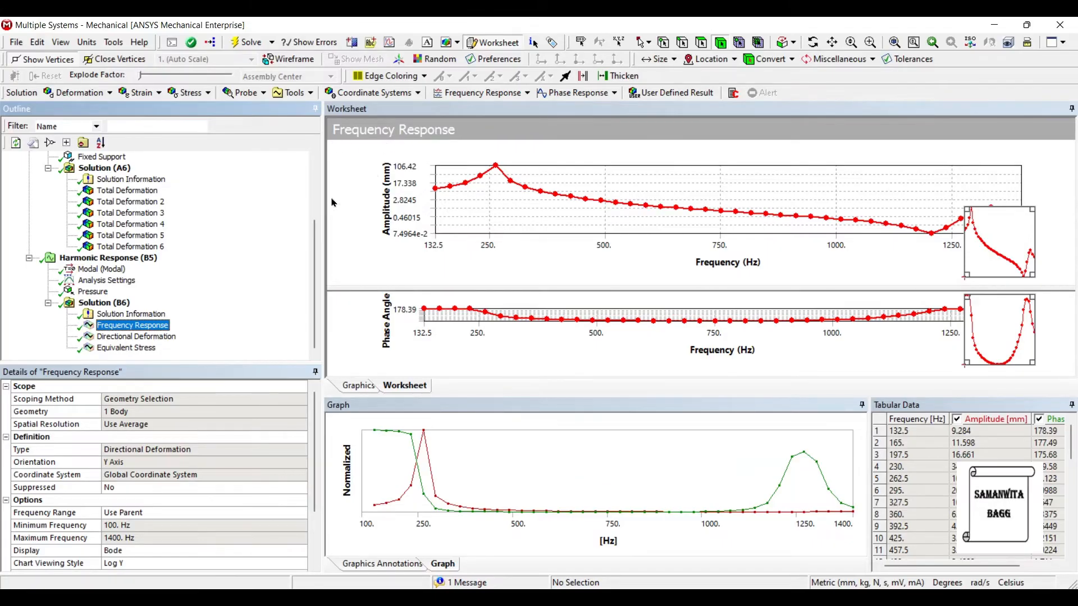
scroll(101, 393, down, 2)
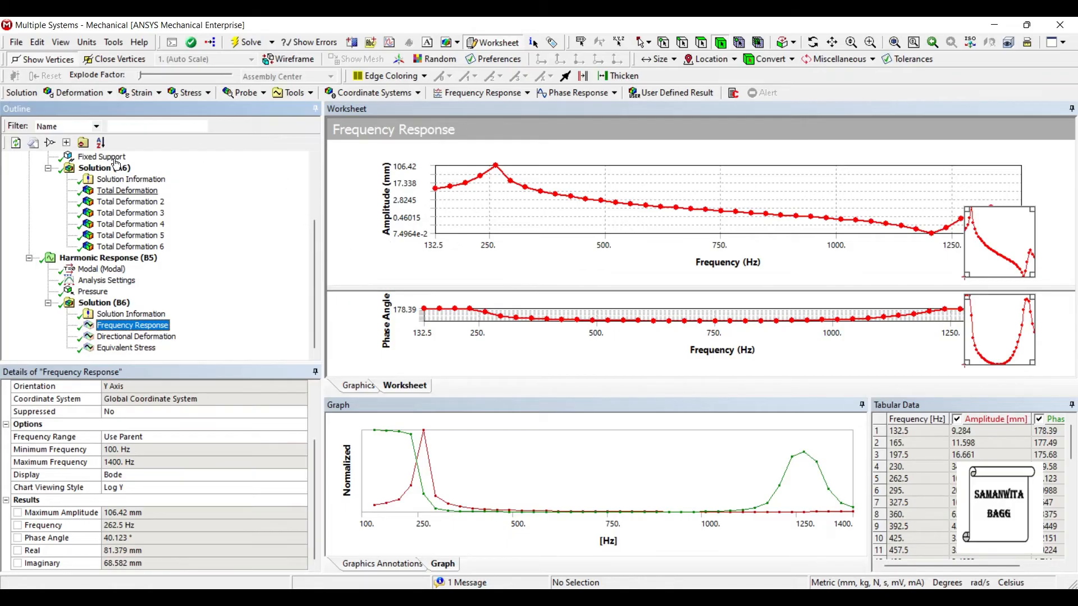
- Animate the first mode's Total Deformation and compare it with the harmonic Directional Deformation along the Y axis
click(125, 191)
click(382, 422)
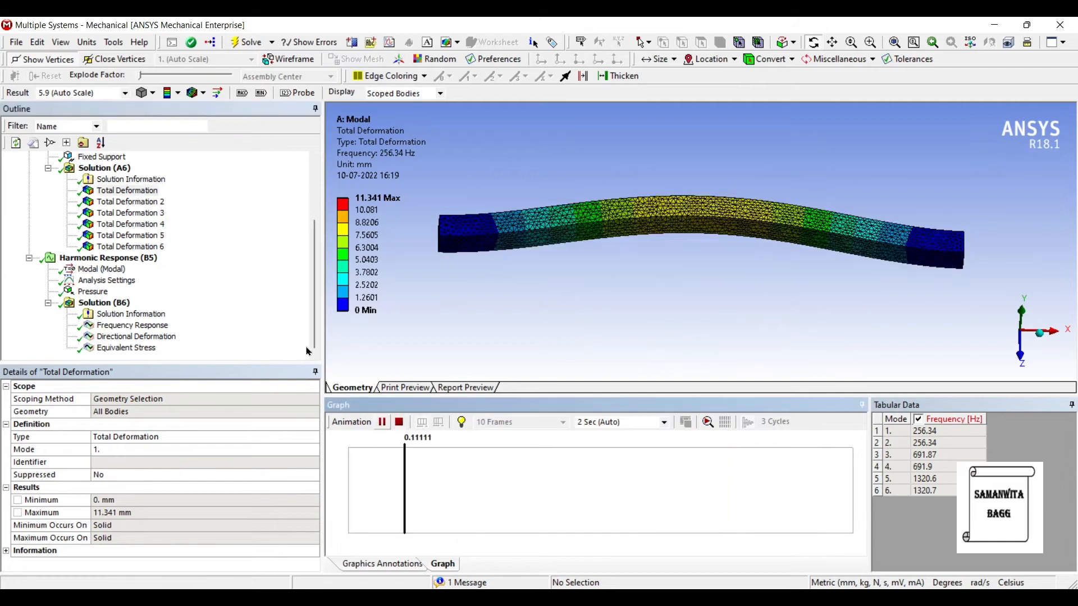
middle_drag(485, 259, 360, 339)
click(382, 422)
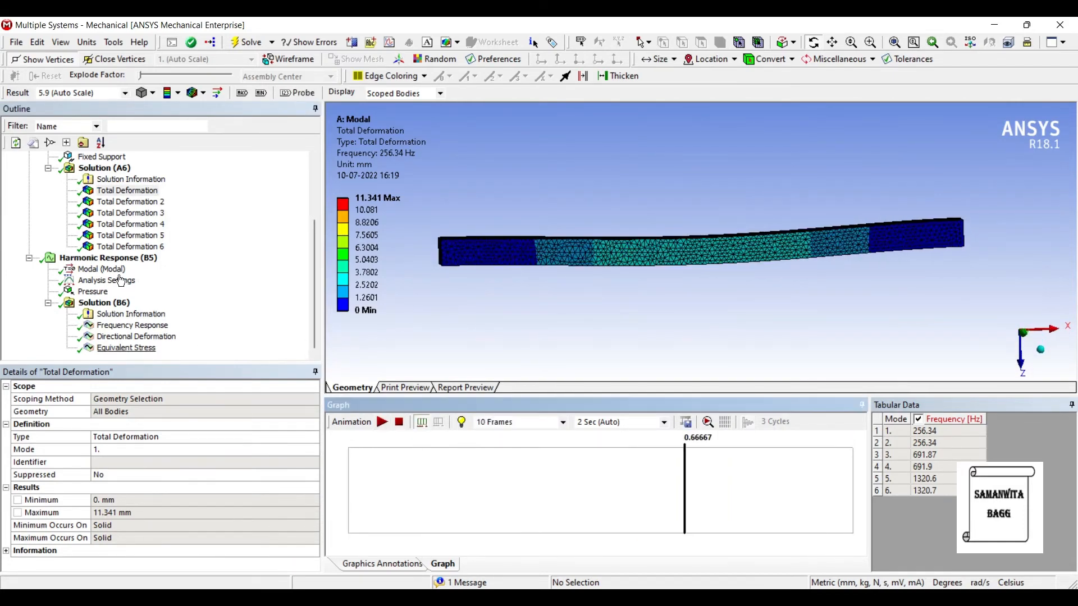
click(136, 337)
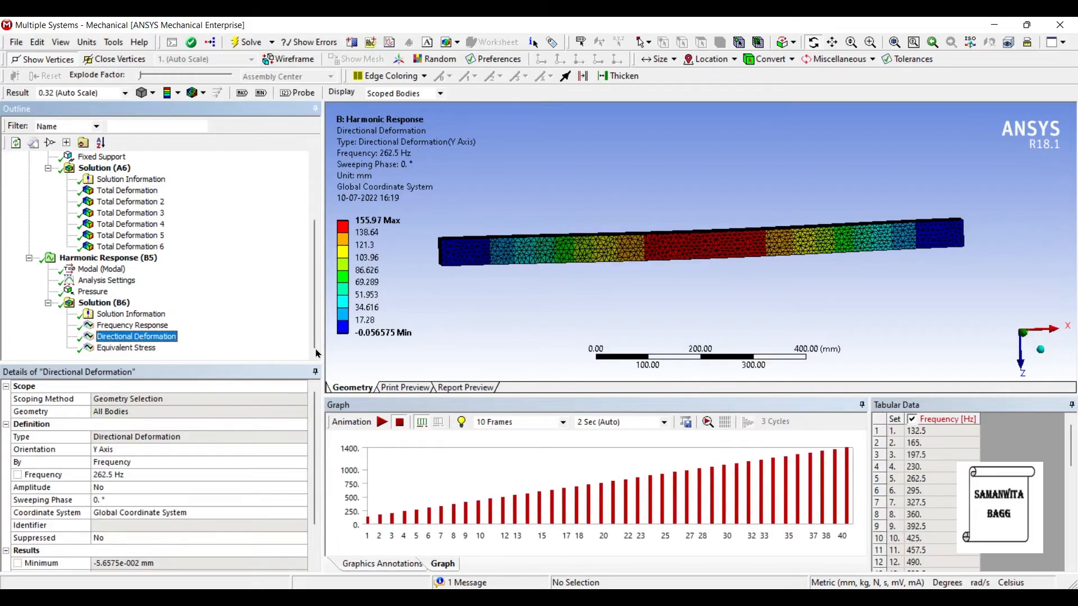
drag(589, 241, 584, 275)
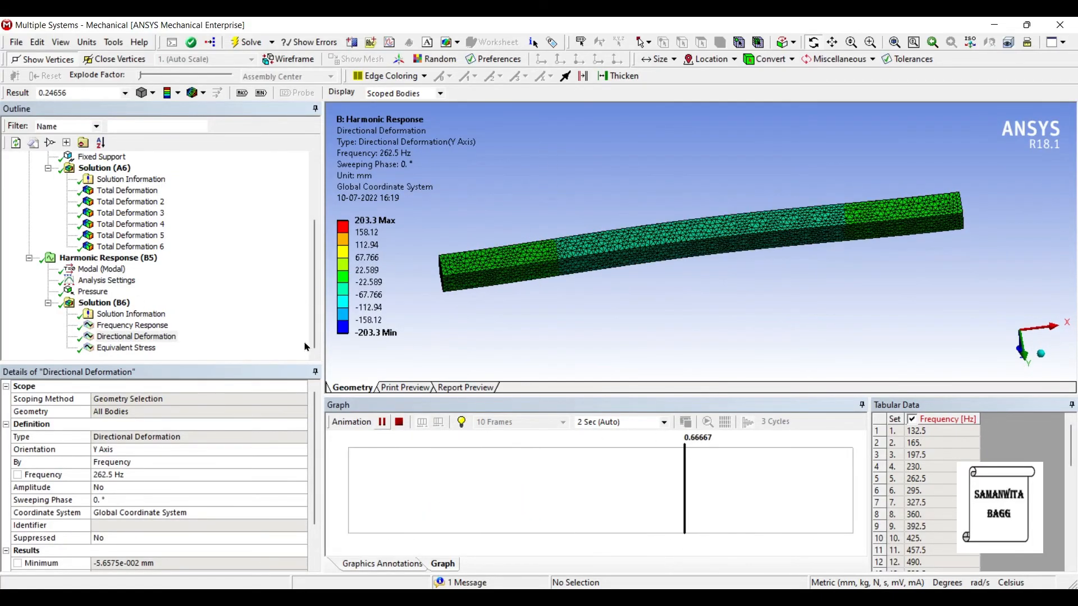
- Review the damped Frequency Response plot, then inspect the bending direction of the first mode's animated Total Deformation
click(382, 422)
click(133, 325)
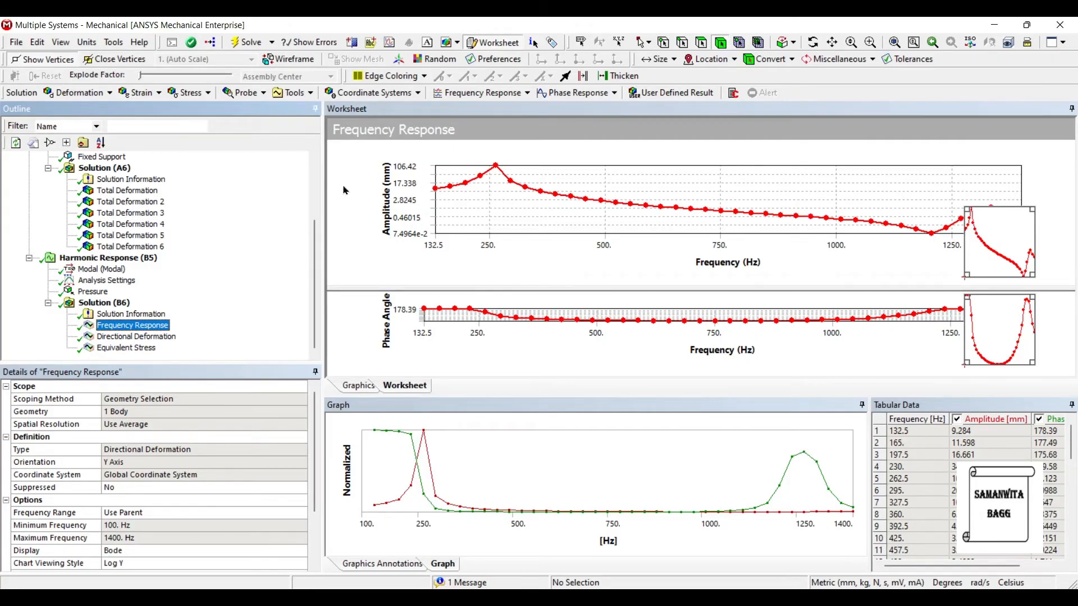
click(155, 191)
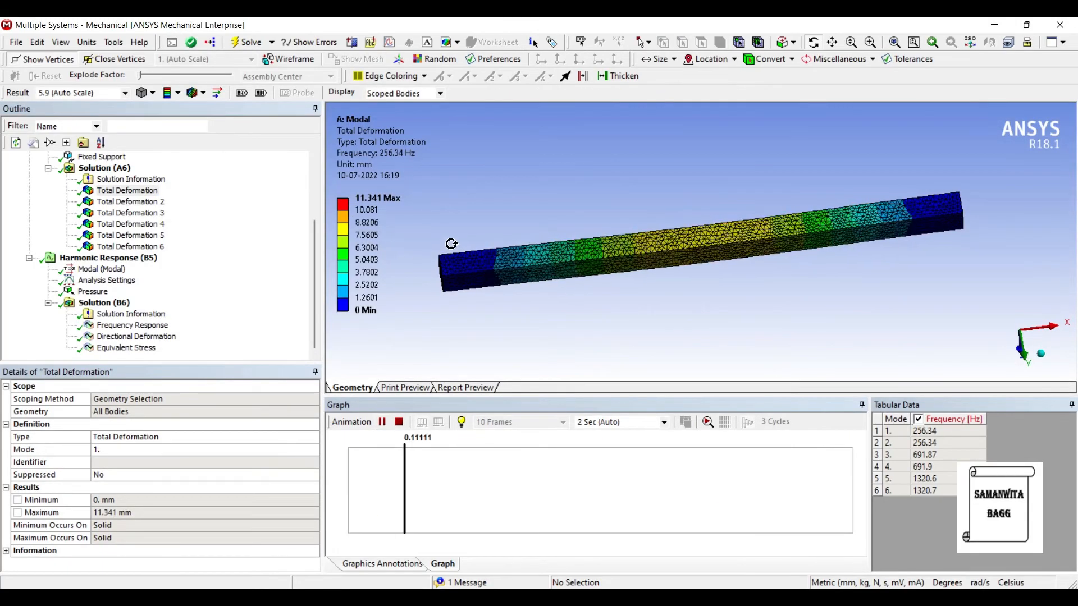
drag(571, 253, 579, 218)
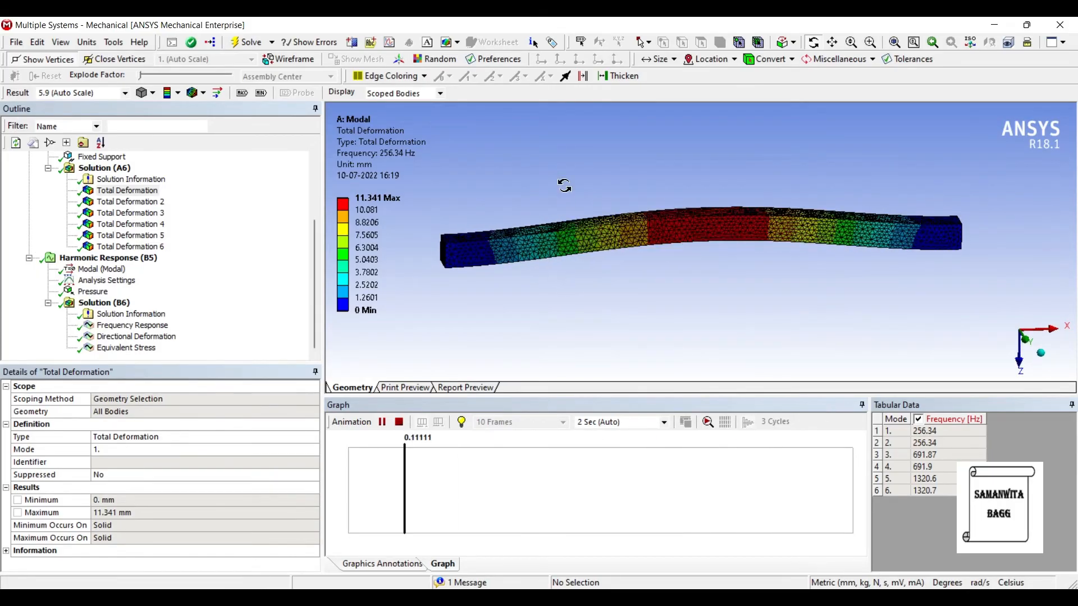
- Animate the harmonic Directional Deformation along the Y axis at 262.5 Hz and inspect the beam's bending direction
click(136, 336)
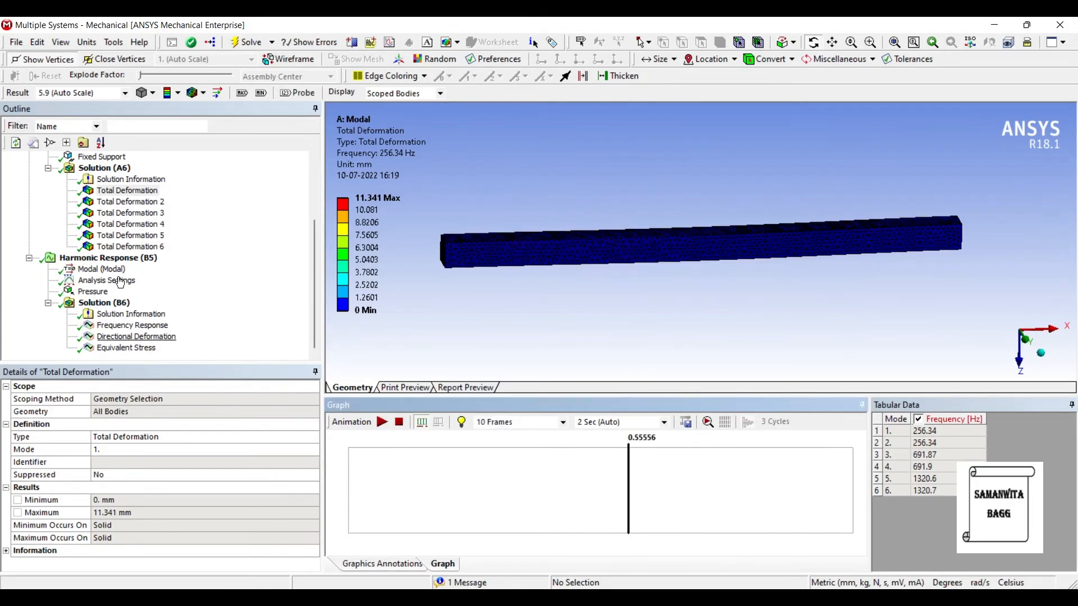
drag(559, 226, 548, 263)
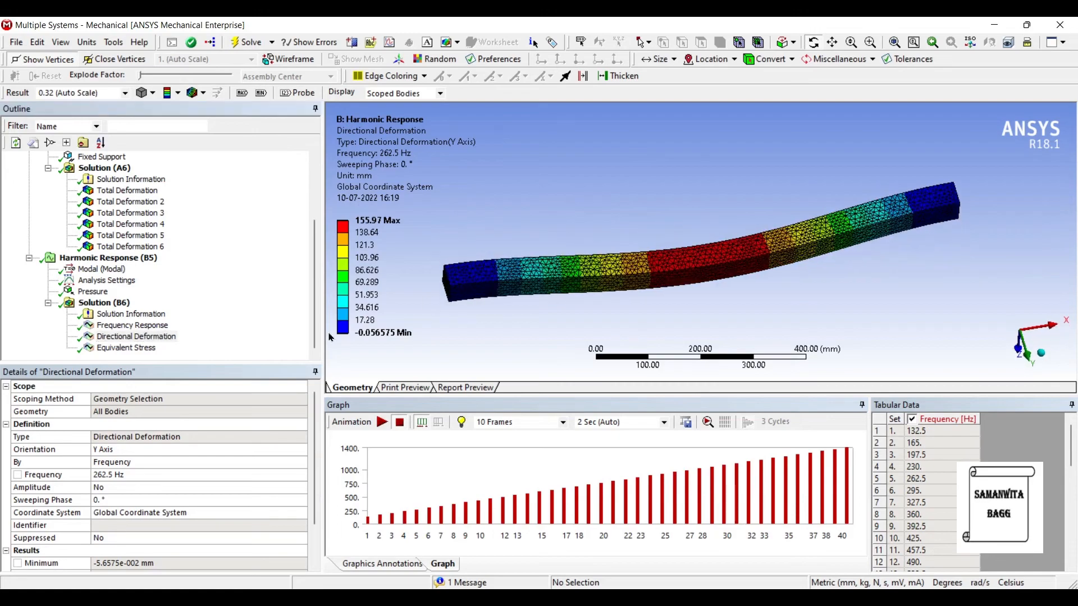
click(382, 422)
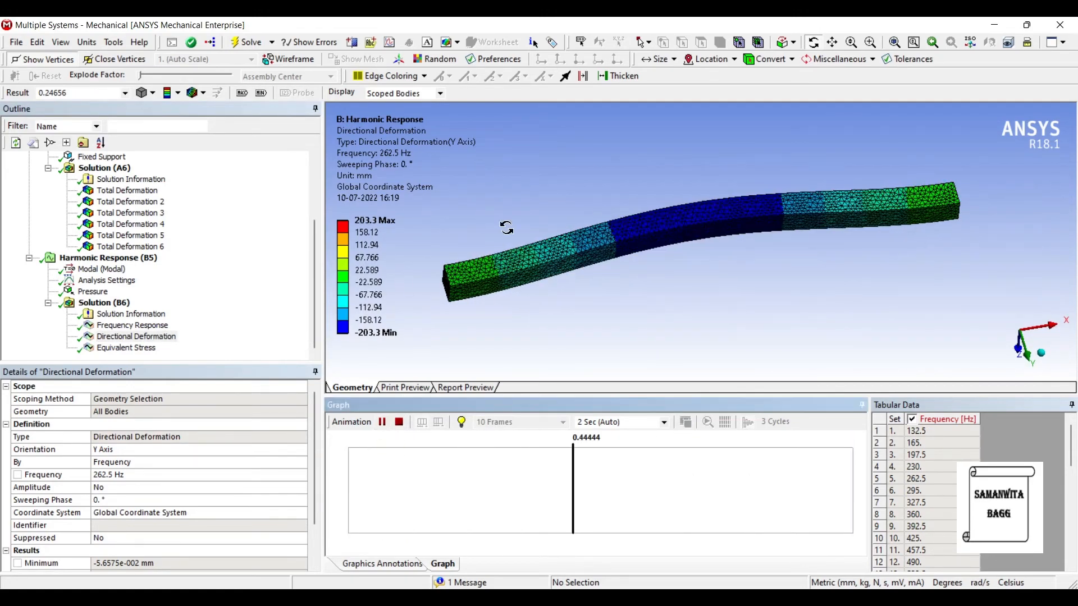
drag(469, 243, 539, 184)
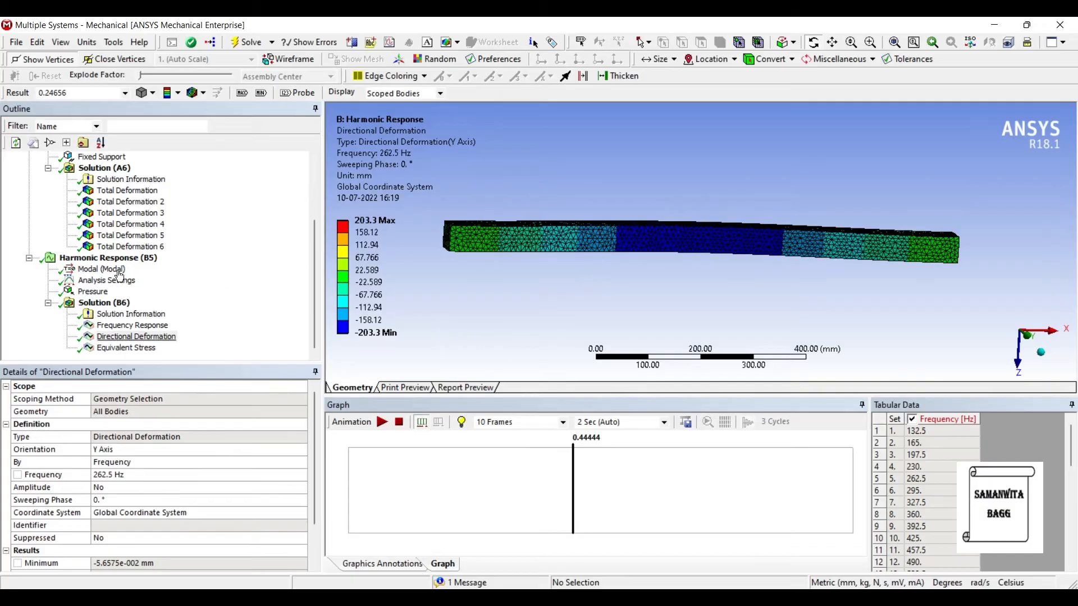
- Recheck the damped Frequency Response plot and examine the beam's animated Equivalent (von-Mises) Stress at 262.5 Hz
click(129, 325)
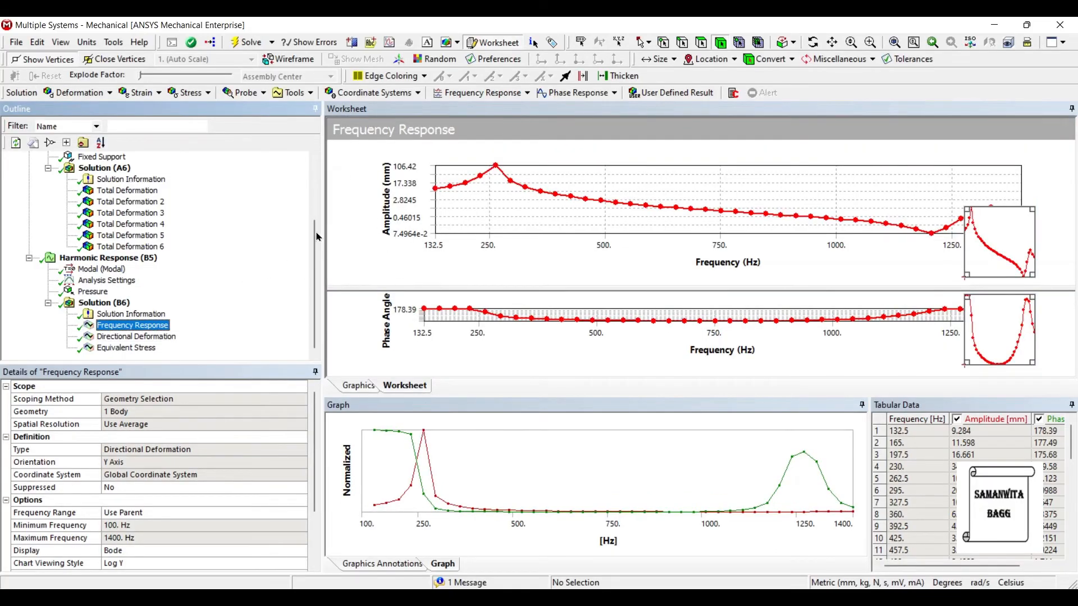
click(127, 348)
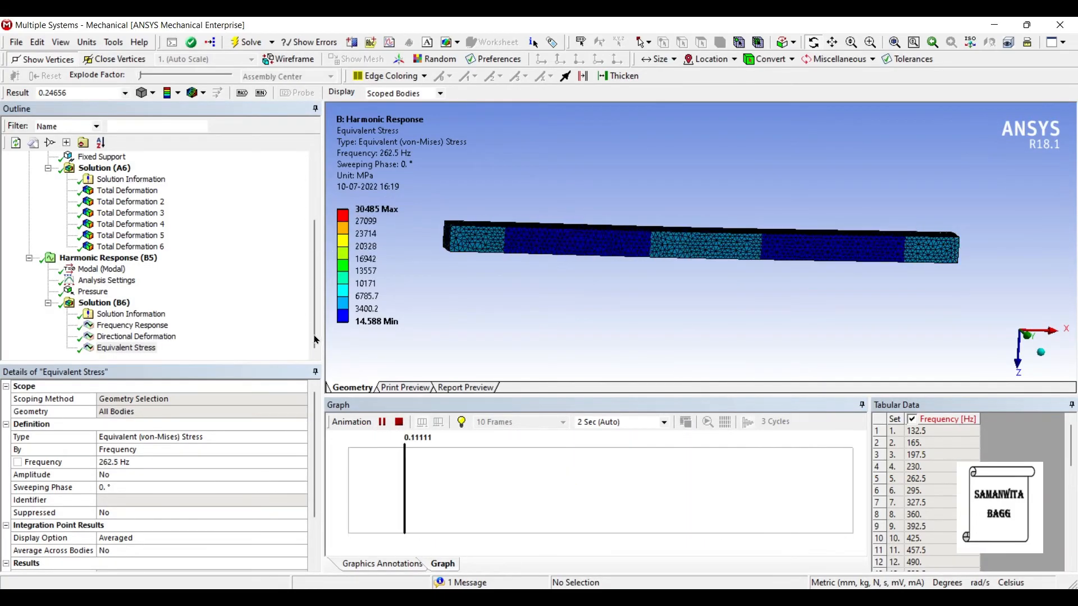
click(365, 258)
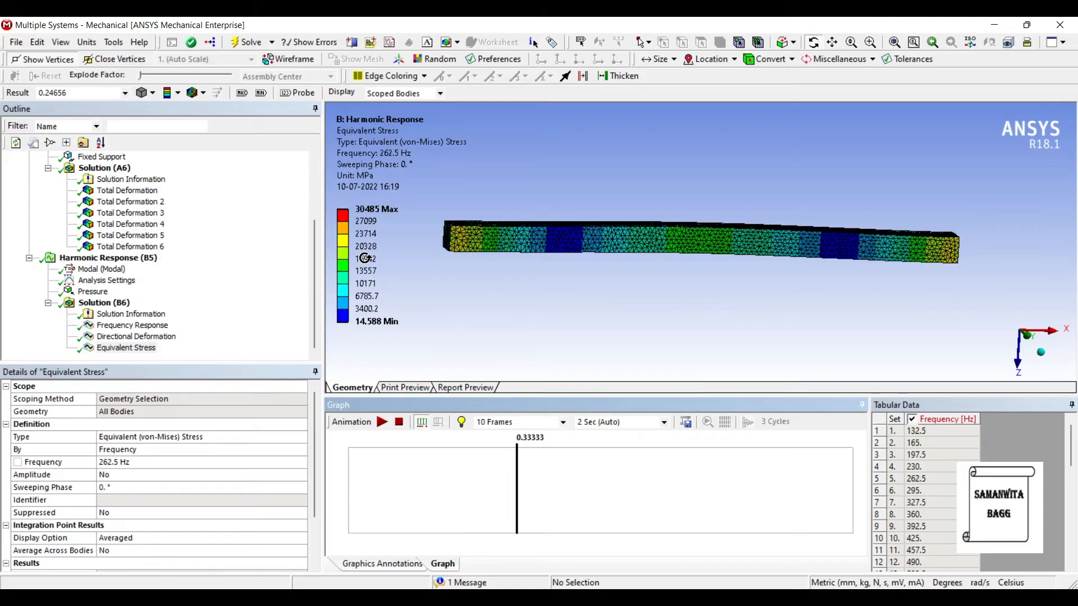